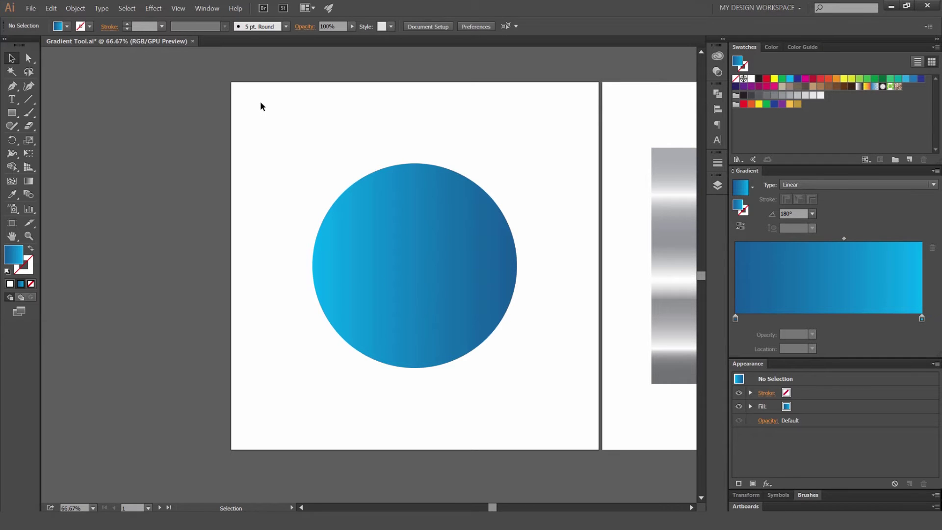
# Browse the Window menu's panel list and close it without changes
pyautogui.click(206, 9)
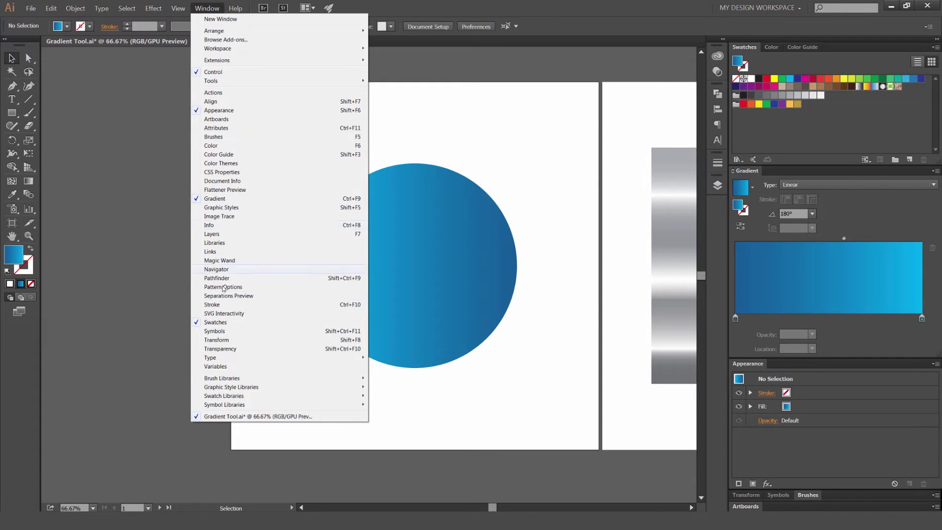
pyautogui.click(420, 117)
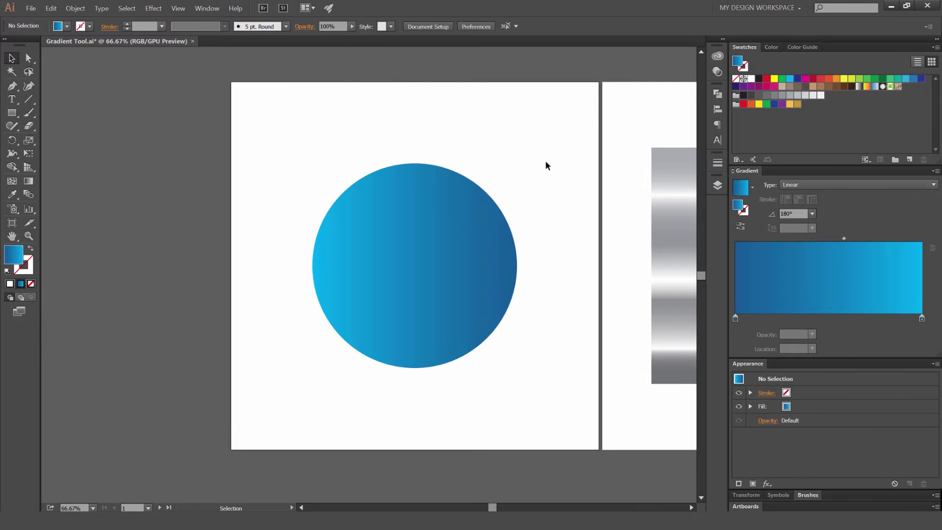
# Select the blue gradient circle, zoom to 100% and pan to centre it
pyautogui.click(487, 206)
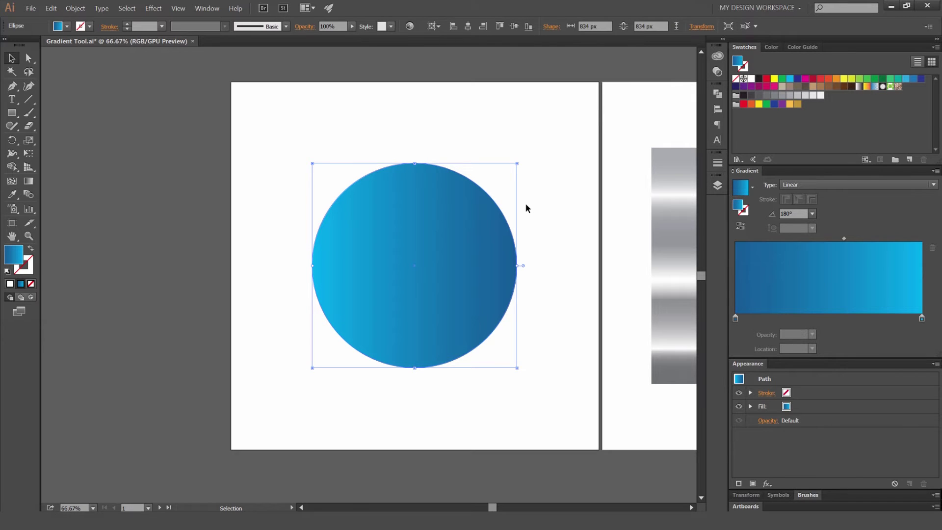
pyautogui.click(559, 170)
pyautogui.click(472, 201)
pyautogui.click(538, 205)
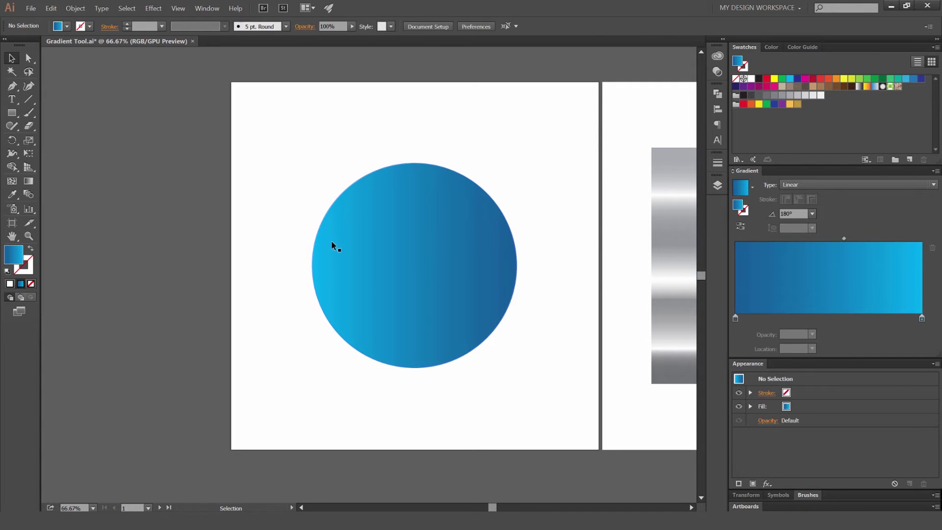
pyautogui.click(482, 215)
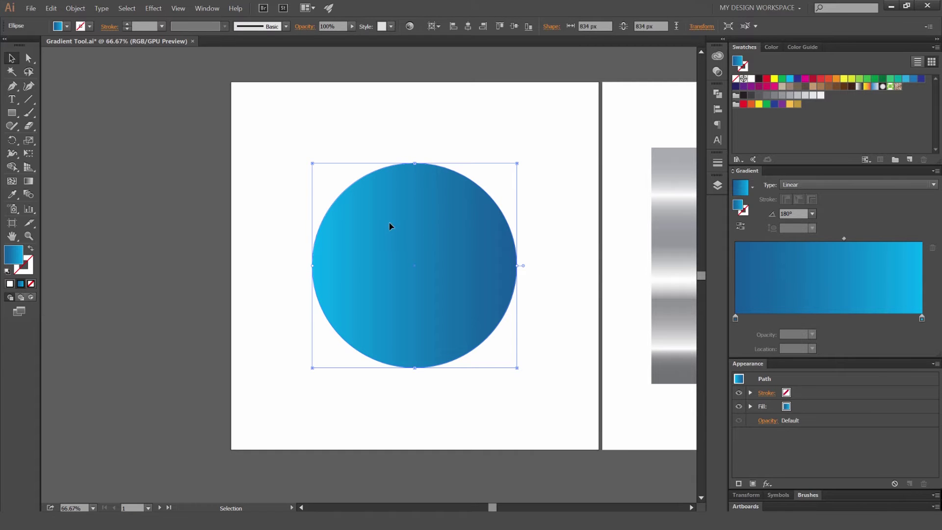
pyautogui.moveTo(474, 175); pyautogui.dragTo(473, 156)
pyautogui.scroll(1, 433, 204)
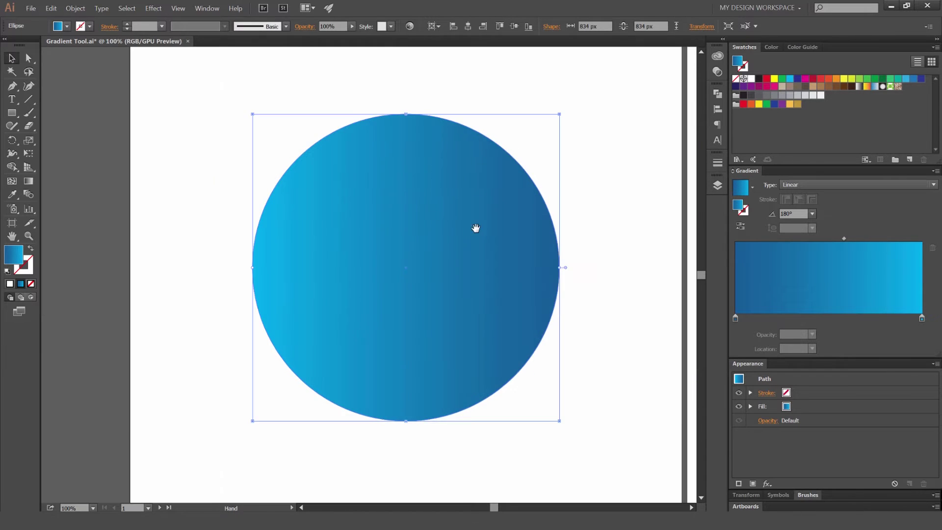
pyautogui.moveTo(475, 217); pyautogui.dragTo(474, 207)
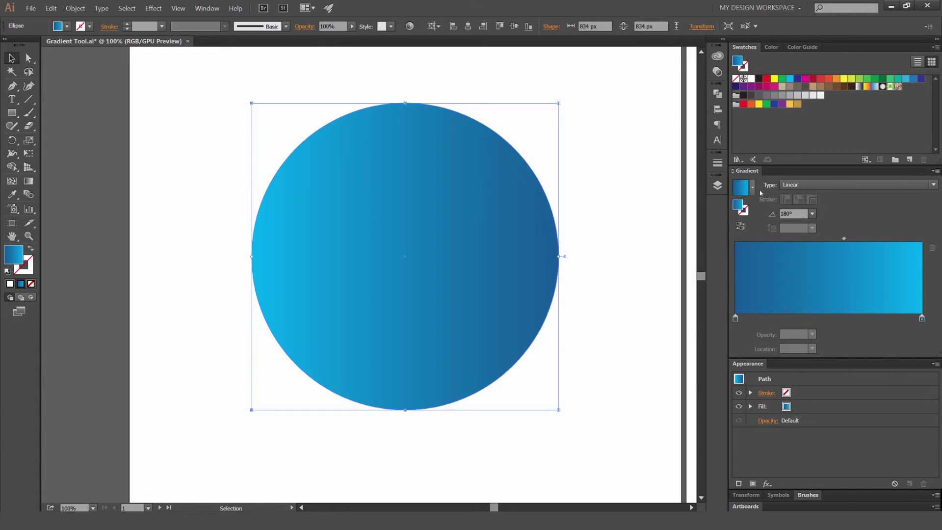
# Switch the circle's gradient Type to Radial, then back to Linear at 0°
pyautogui.click(796, 186)
pyautogui.click(800, 209)
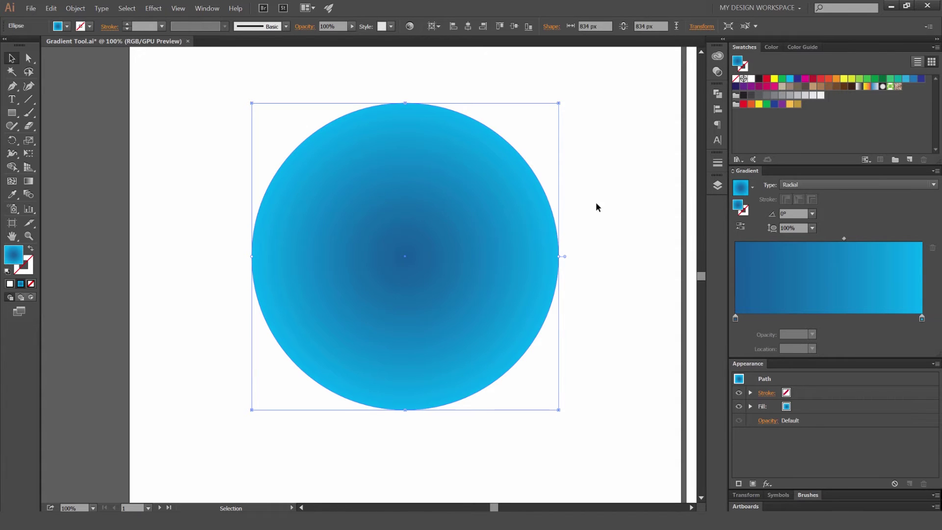
pyautogui.click(828, 188)
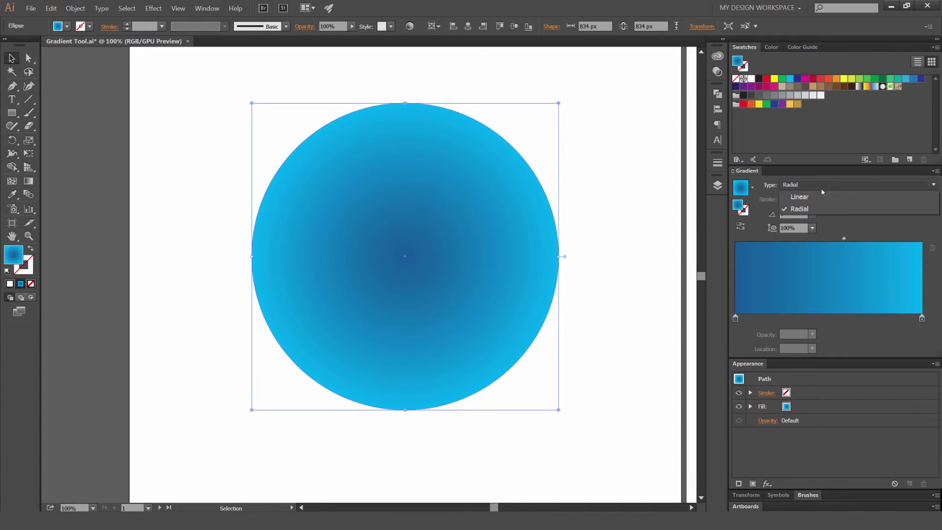
pyautogui.click(813, 197)
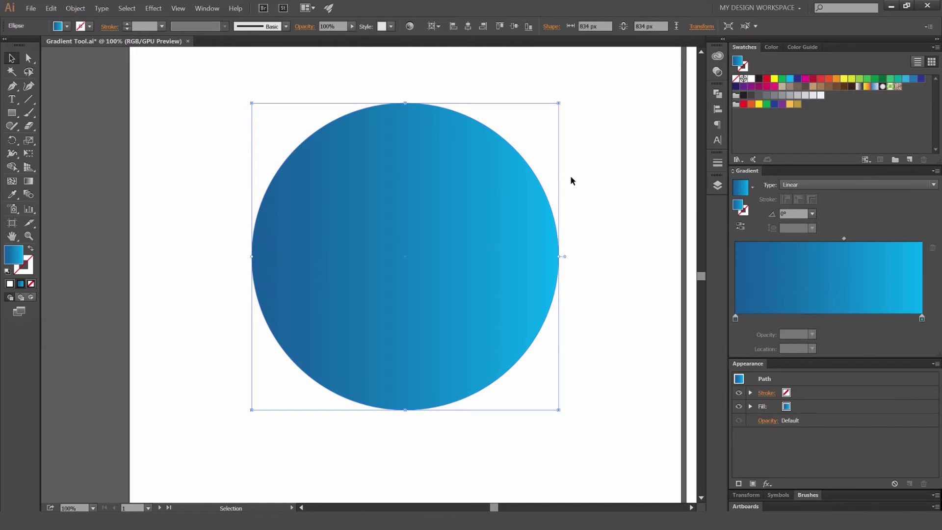
pyautogui.click(576, 219)
pyautogui.moveTo(646, 230); pyautogui.dragTo(625, 230)
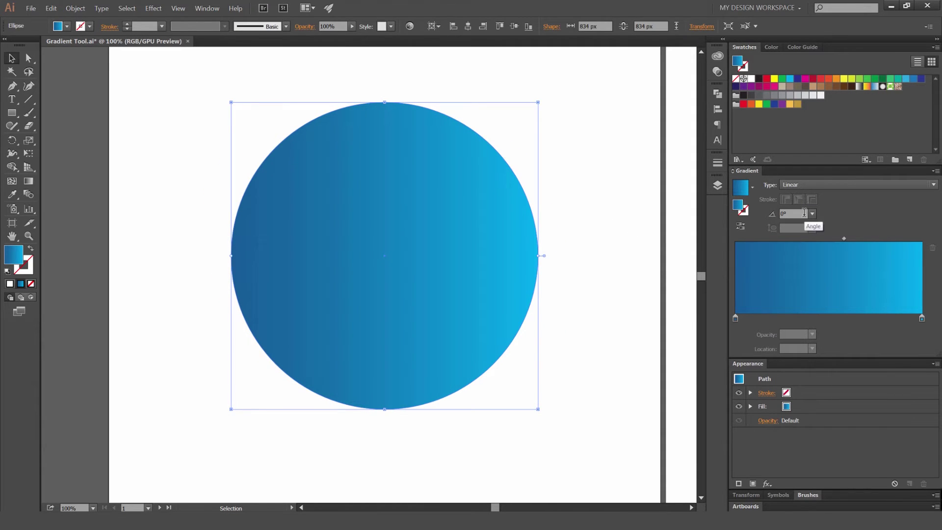
pyautogui.click(779, 213)
pyautogui.doubleClick(778, 214)
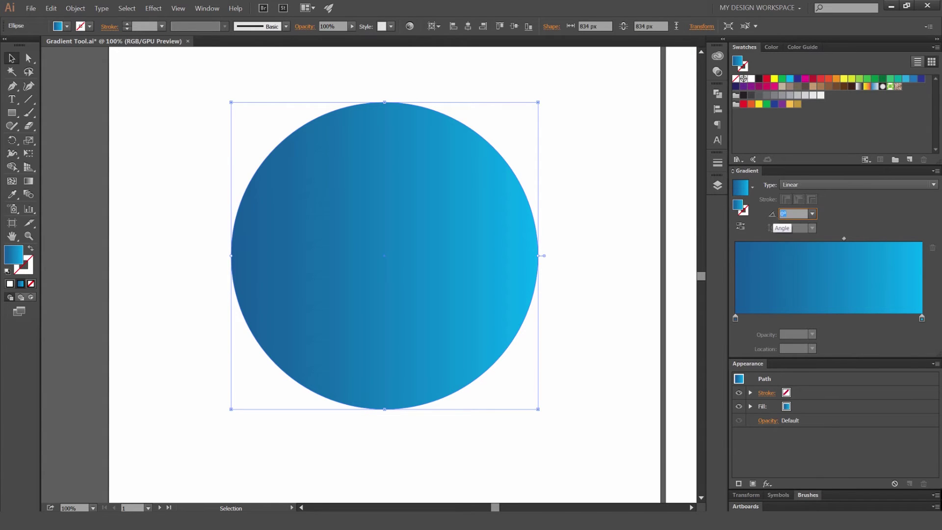
pyautogui.press('Return')
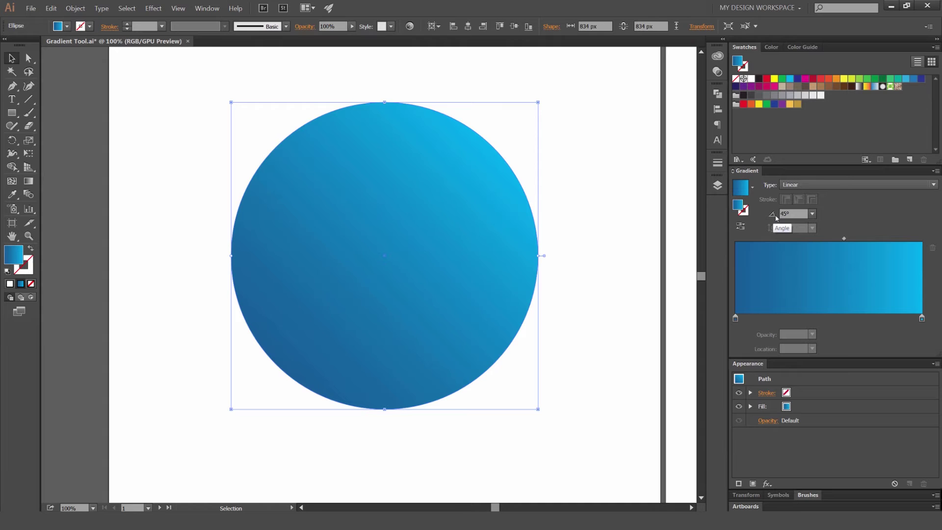
pyautogui.click(813, 214)
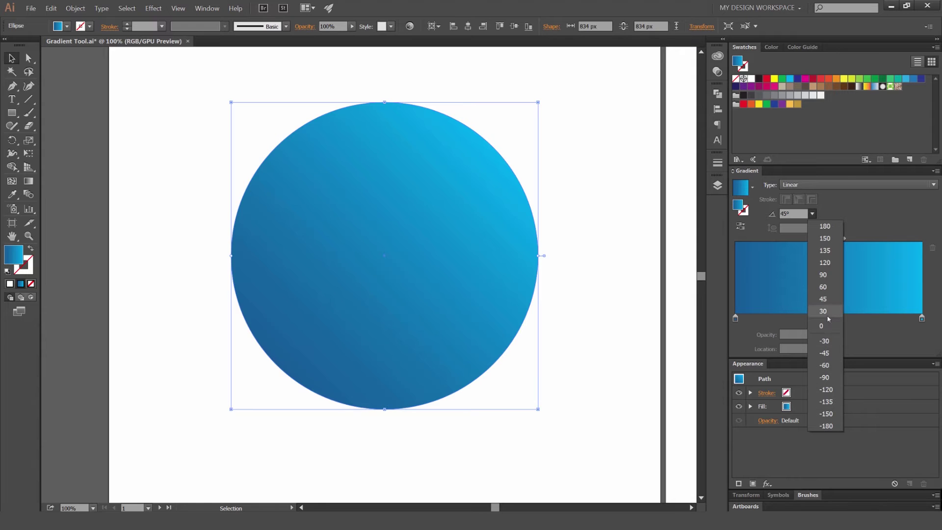
pyautogui.click(833, 275)
pyautogui.click(813, 214)
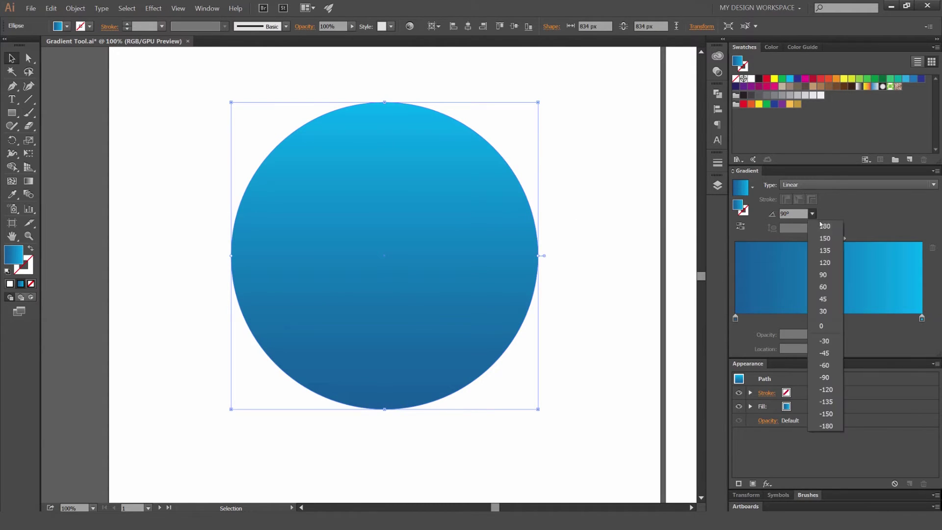
pyautogui.click(825, 227)
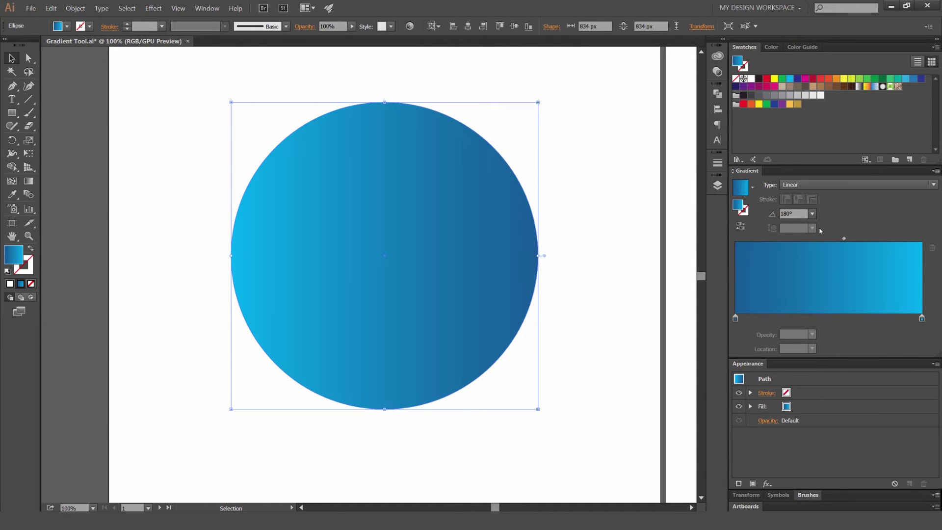
pyautogui.click(813, 215)
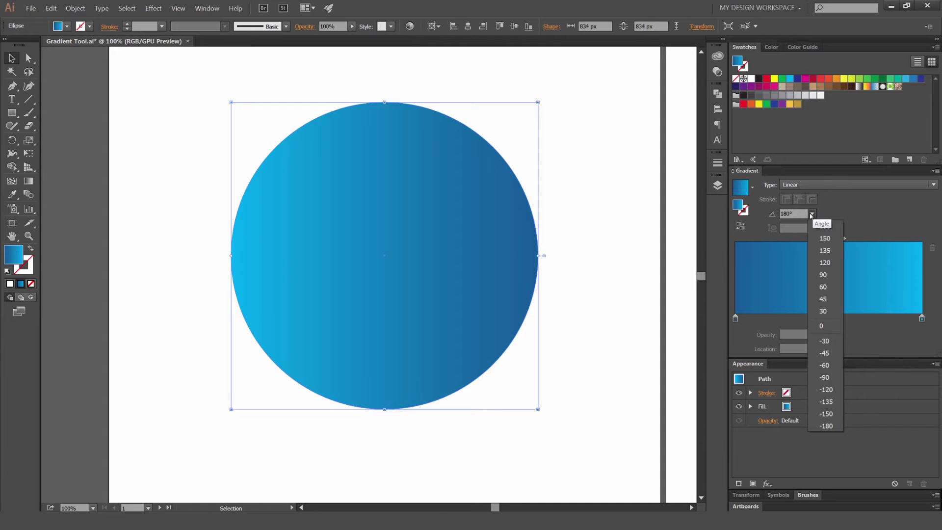
pyautogui.click(826, 327)
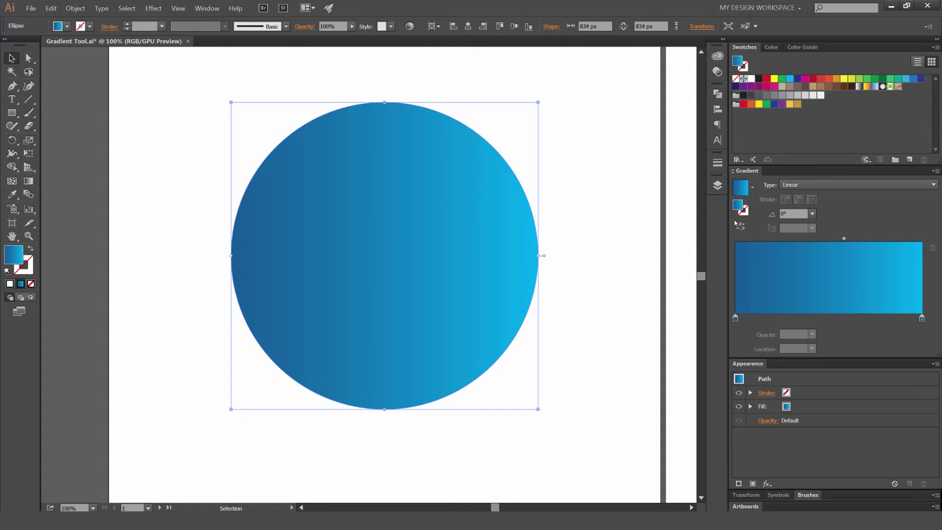
pyautogui.click(561, 184)
pyautogui.click(507, 195)
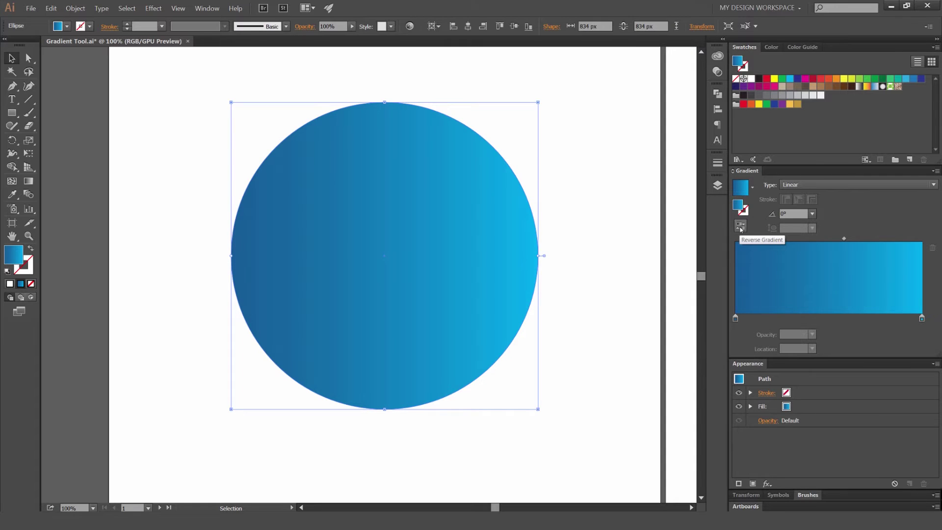
pyautogui.click(740, 227)
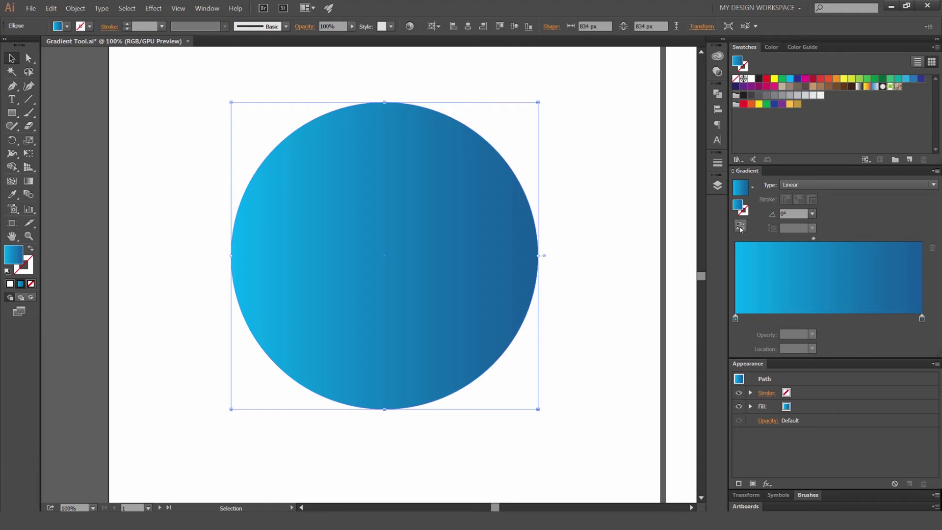
pyautogui.click(740, 227)
pyautogui.click(740, 227)
pyautogui.click(741, 227)
pyautogui.click(741, 227)
pyautogui.click(740, 226)
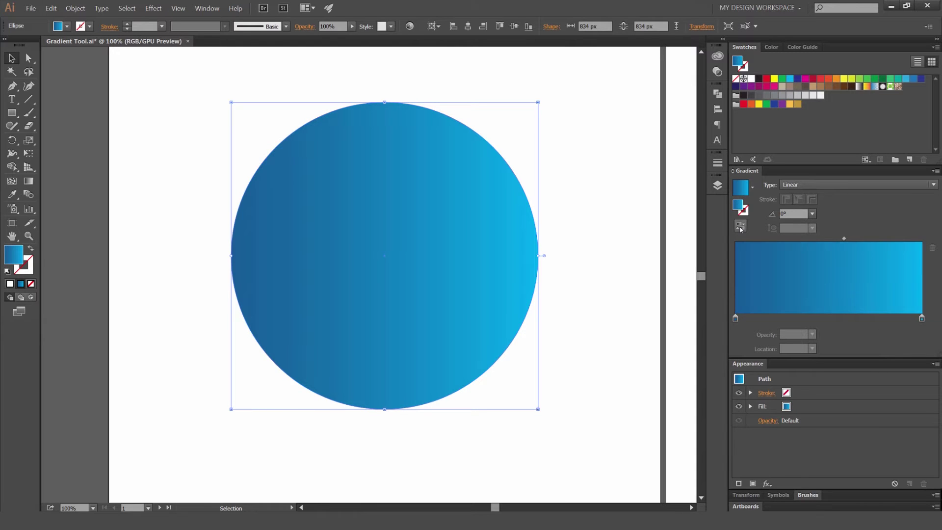
# Add green, orange, red (20.76%) and magenta (73.2%) stops, moving orange to 43.18%
pyautogui.moveTo(643, 219); pyautogui.dragTo(640, 219)
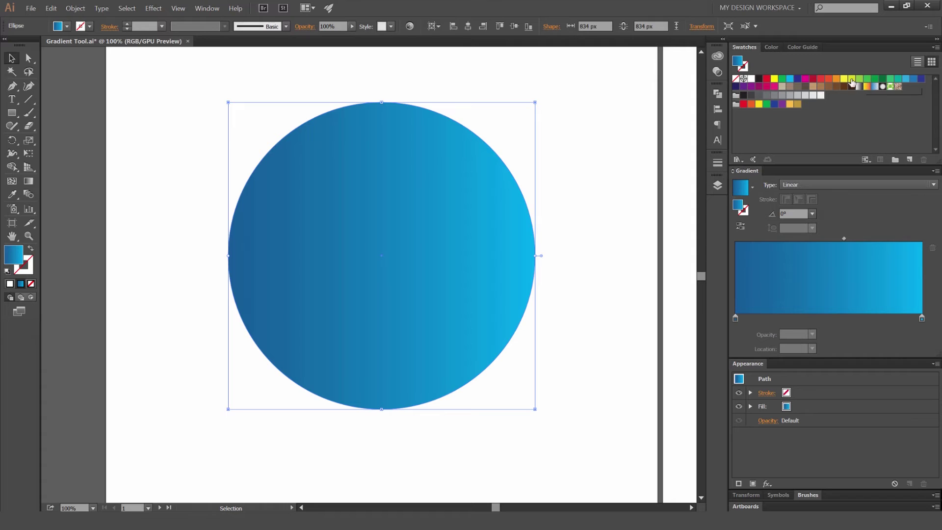
pyautogui.moveTo(864, 79); pyautogui.dragTo(846, 275)
pyautogui.moveTo(836, 78); pyautogui.dragTo(801, 280)
pyautogui.moveTo(767, 78); pyautogui.dragTo(774, 279)
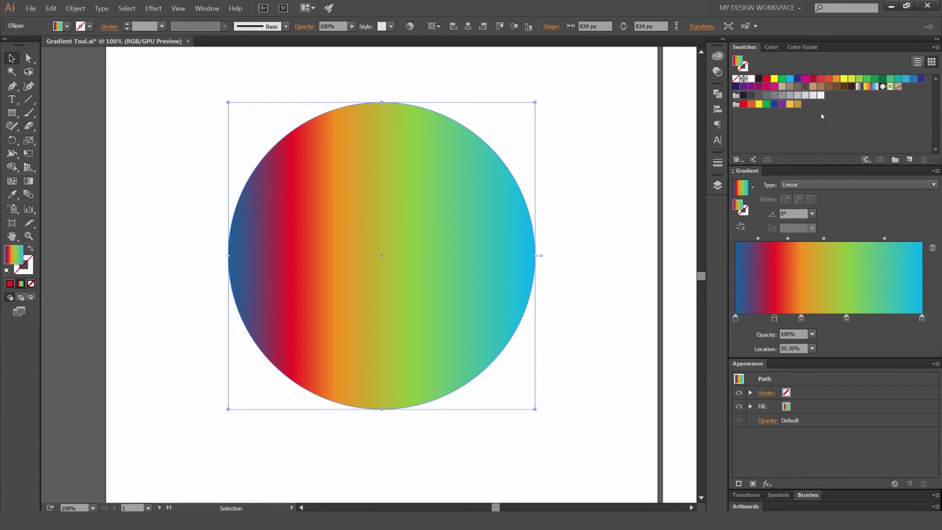
pyautogui.moveTo(805, 79); pyautogui.dragTo(872, 280)
pyautogui.moveTo(796, 321); pyautogui.dragTo(811, 321)
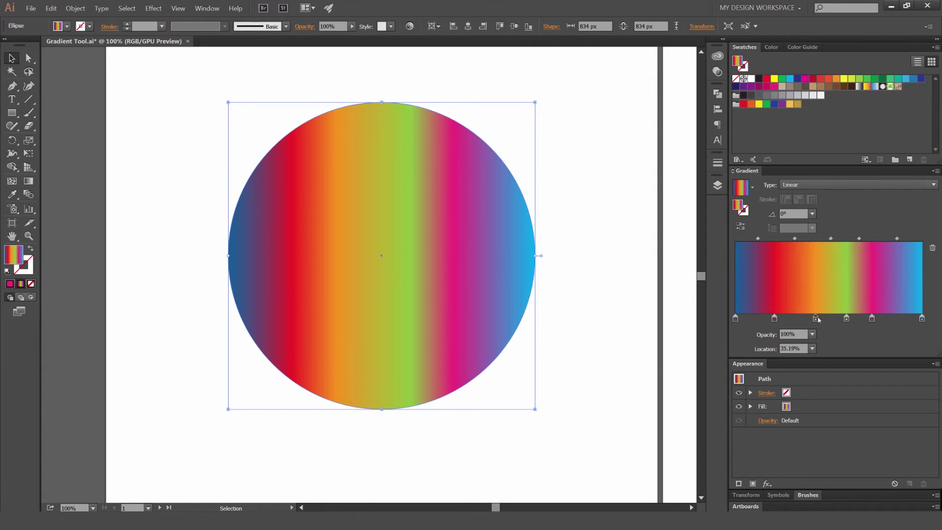
# Nudge orange to 43.96% and duplicate orange to 30.9% and the blue end stop to 89.67%
pyautogui.click(540, 158)
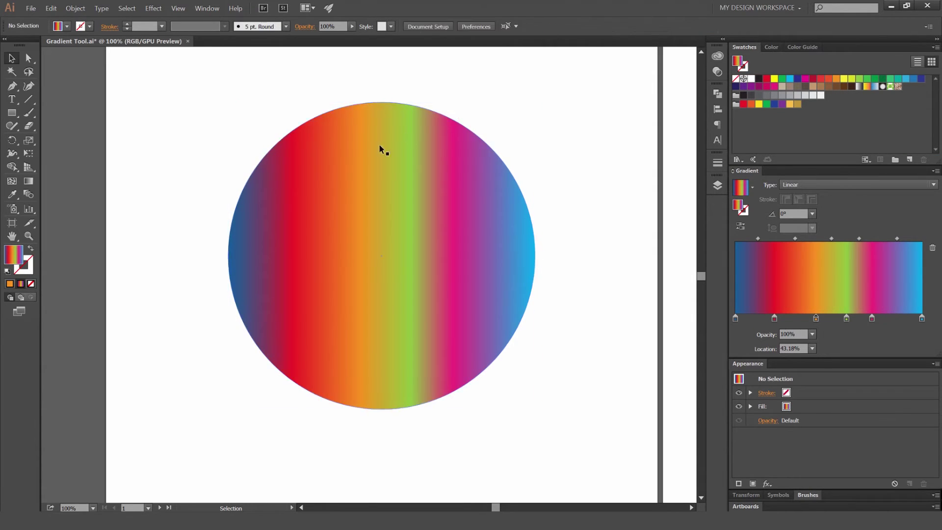
pyautogui.click(398, 149)
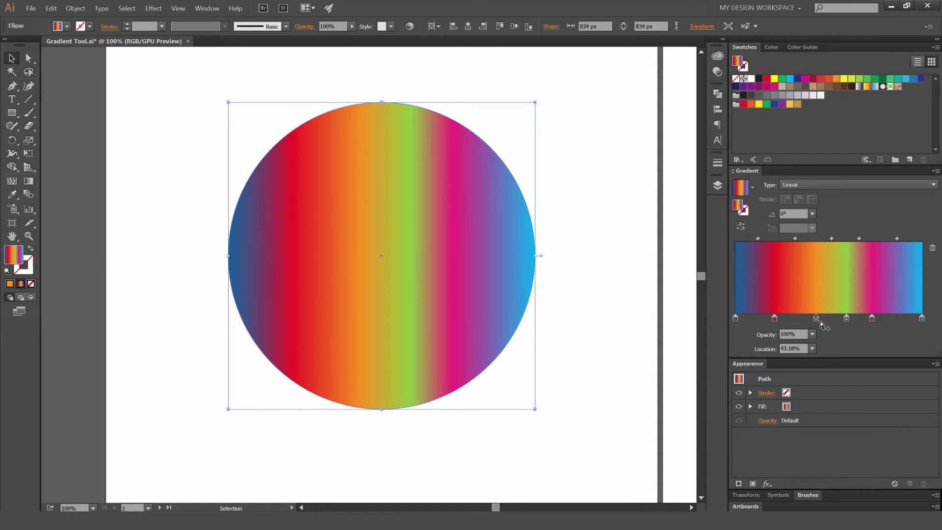
pyautogui.moveTo(816, 320); pyautogui.dragTo(820, 321)
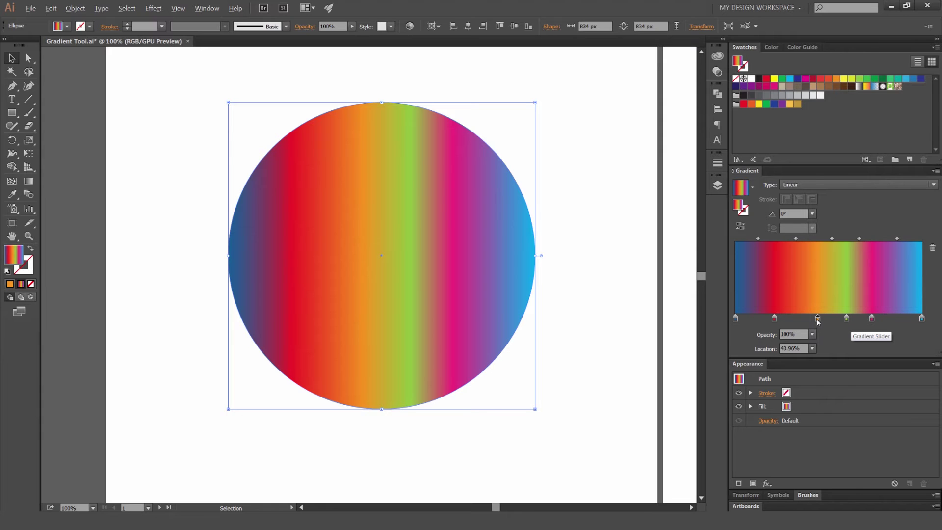
pyautogui.moveTo(818, 319); pyautogui.dragTo(858, 318)
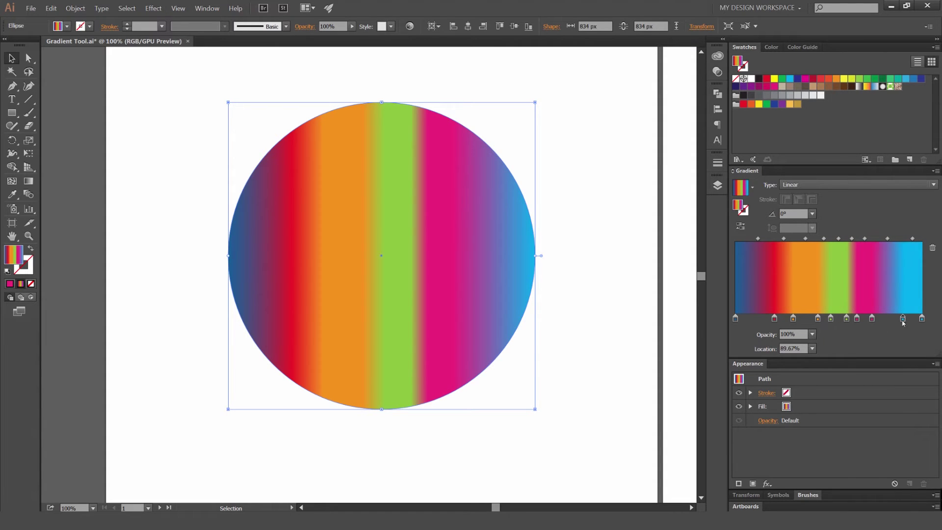
pyautogui.moveTo(923, 318); pyautogui.dragTo(903, 318)
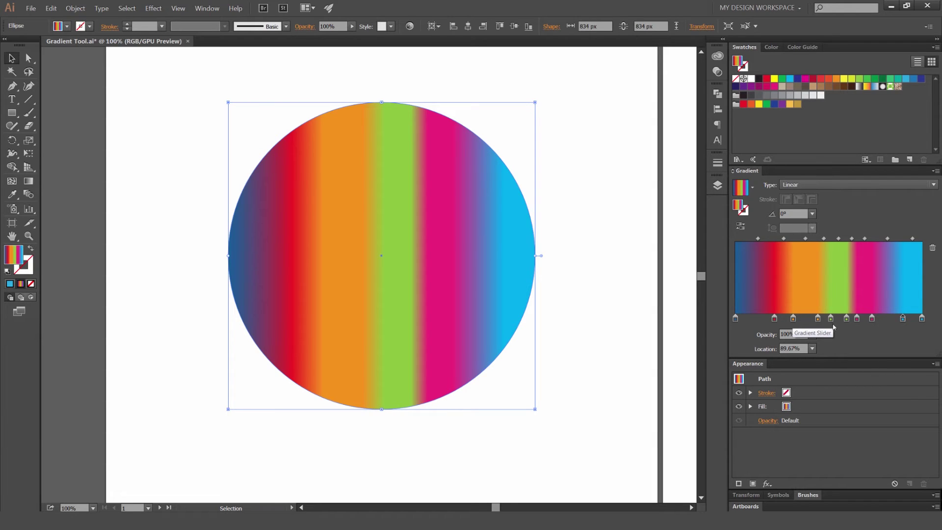
# Delete the magenta, cyan and orange stops, leaving only the dark and light blue stops
pyautogui.click(872, 318)
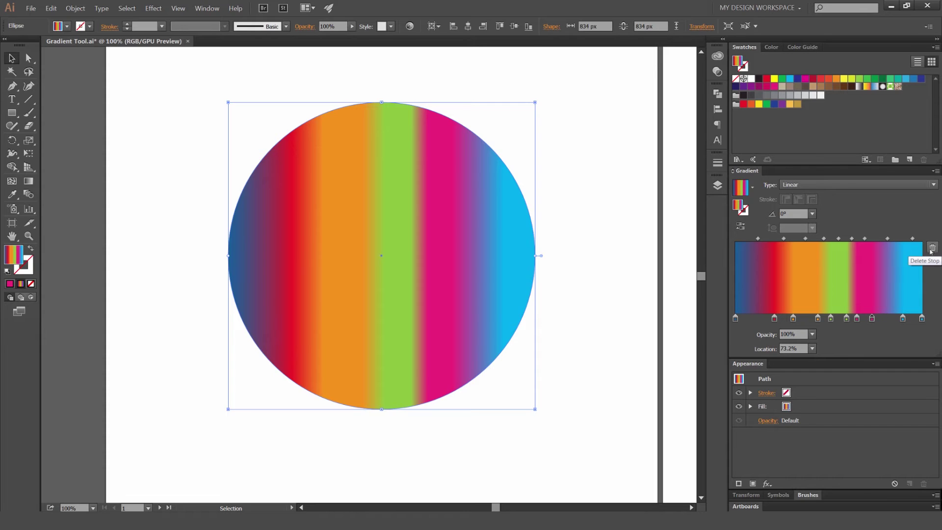
pyautogui.click(932, 248)
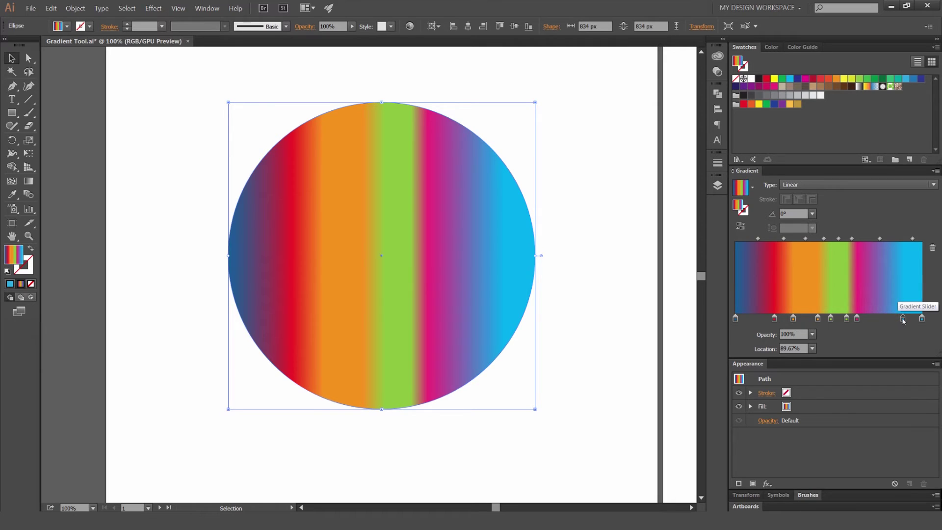
pyautogui.moveTo(903, 320); pyautogui.dragTo(841, 320)
pyautogui.click(858, 319)
pyautogui.click(819, 321)
pyautogui.moveTo(775, 320); pyautogui.dragTo(823, 351)
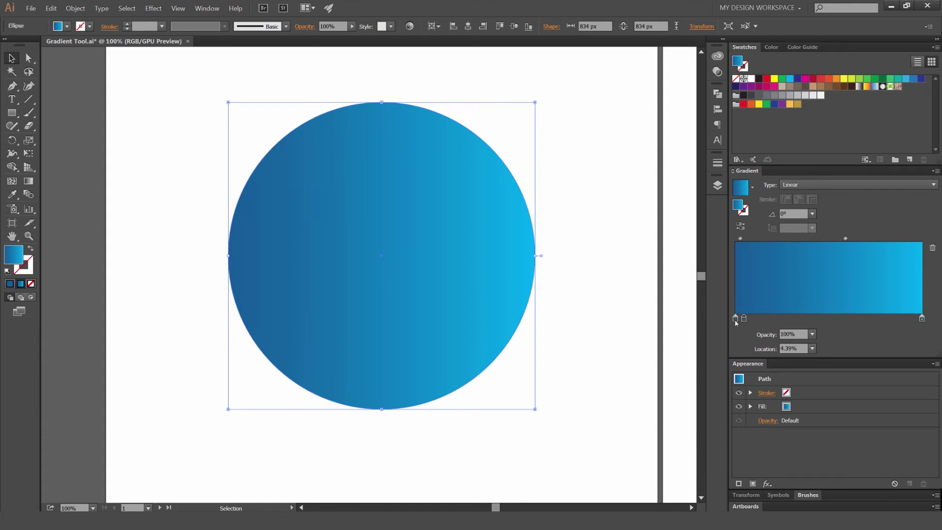
pyautogui.click(796, 333)
pyautogui.write('40')
pyautogui.press('Return')
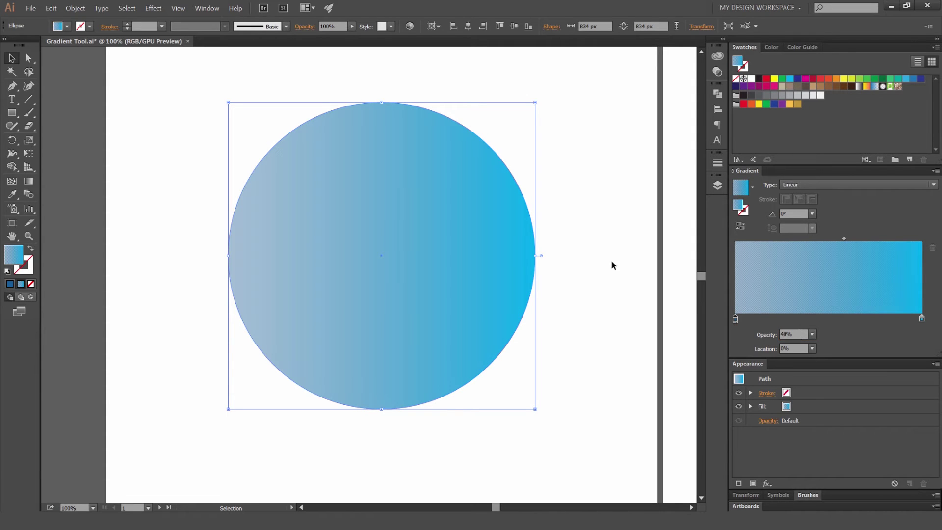
pyautogui.click(555, 202)
pyautogui.click(513, 201)
pyautogui.click(758, 337)
pyautogui.write('0')
pyautogui.press('Return')
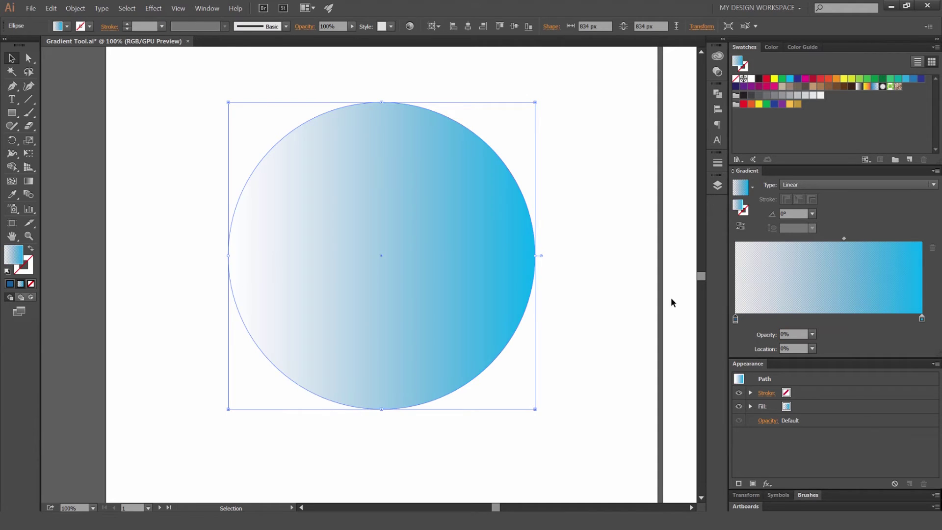
pyautogui.click(219, 205)
pyautogui.click(519, 240)
pyautogui.click(637, 260)
pyautogui.click(472, 272)
pyautogui.click(799, 335)
pyautogui.doubleClick(783, 338)
pyautogui.write('100')
pyautogui.press('Return')
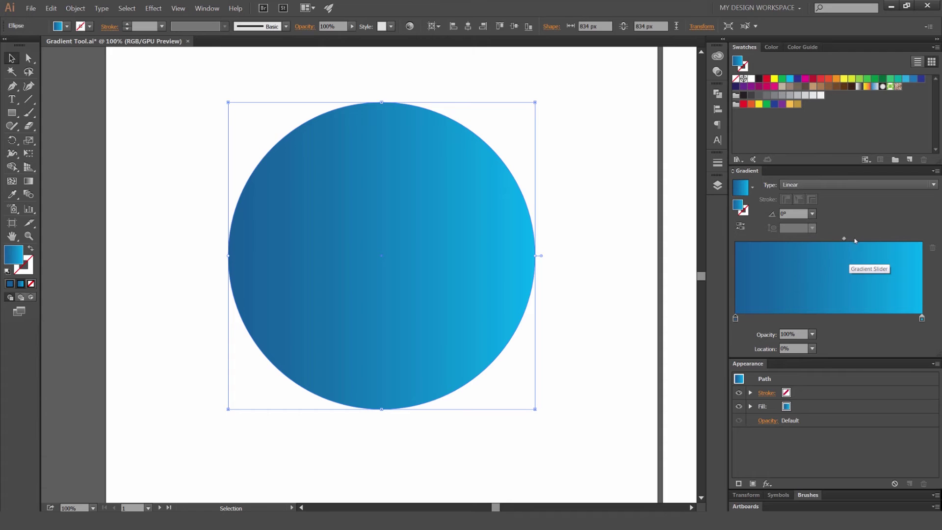
# Experiment with the gradient midpoint, then set its location to 40%
pyautogui.moveTo(846, 240); pyautogui.dragTo(760, 246)
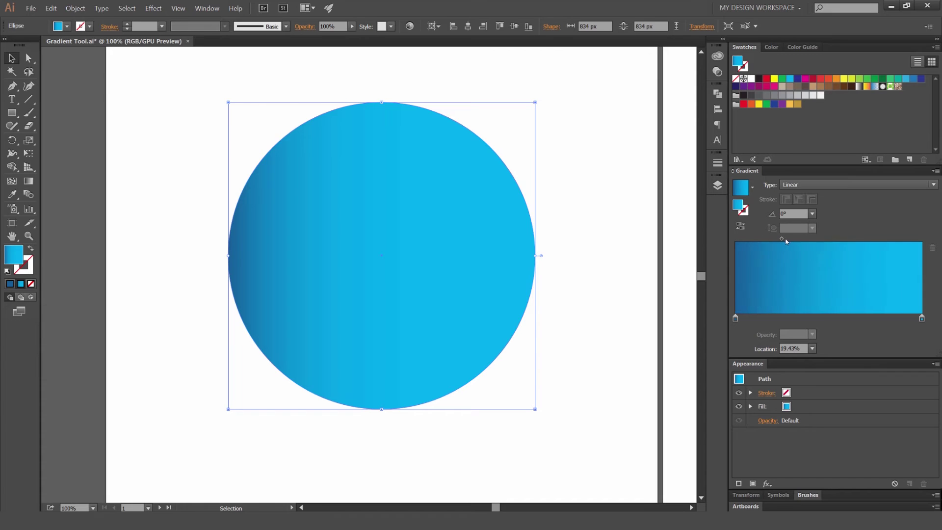
pyautogui.moveTo(799, 241); pyautogui.dragTo(831, 241)
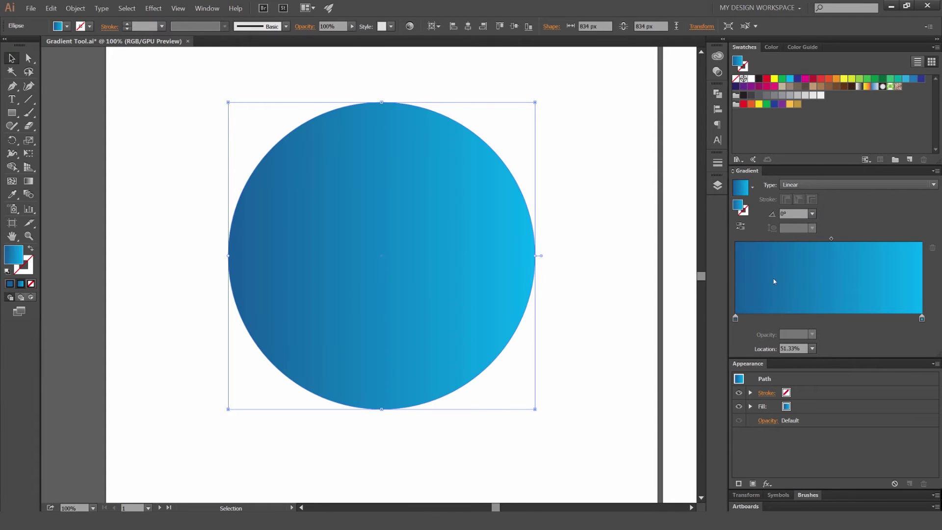
pyautogui.click(813, 348)
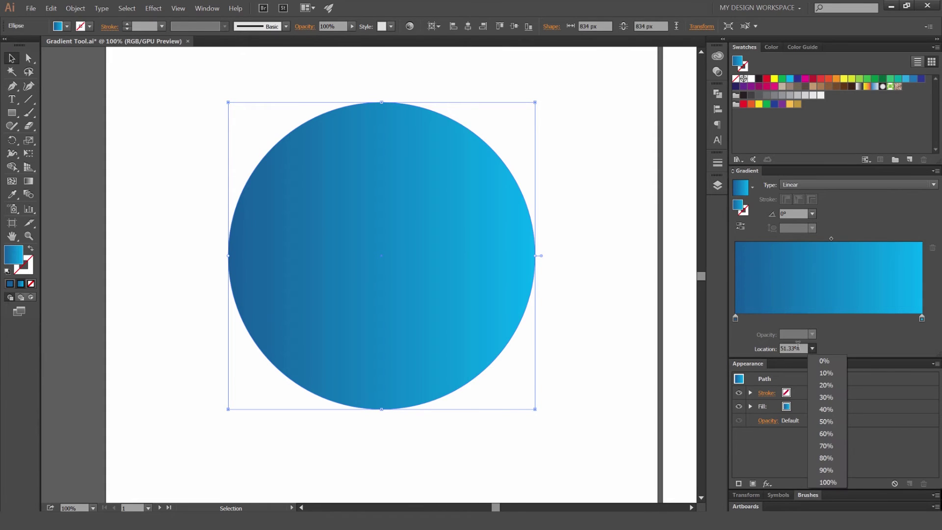
pyautogui.click(813, 350)
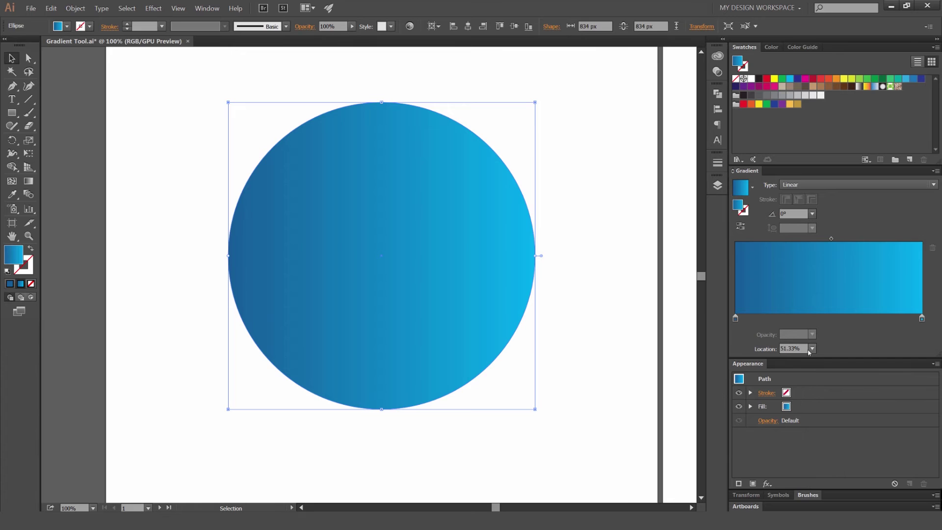
pyautogui.moveTo(794, 349); pyautogui.dragTo(777, 350)
pyautogui.write('40')
pyautogui.press('Return')
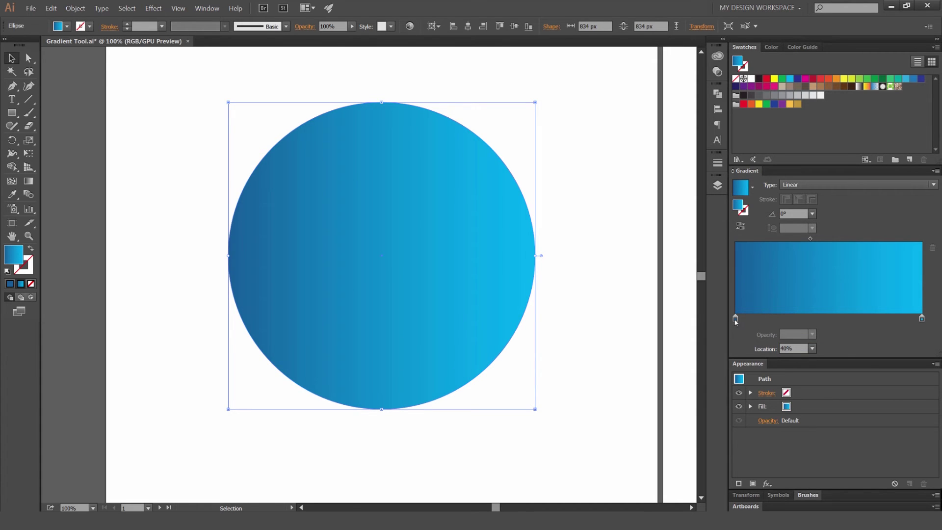
# Put the light stop at about 87%, dark stop at 0%, and midpoint at 54.5%
pyautogui.moveTo(735, 321); pyautogui.dragTo(797, 324)
pyautogui.moveTo(921, 316); pyautogui.dragTo(801, 319)
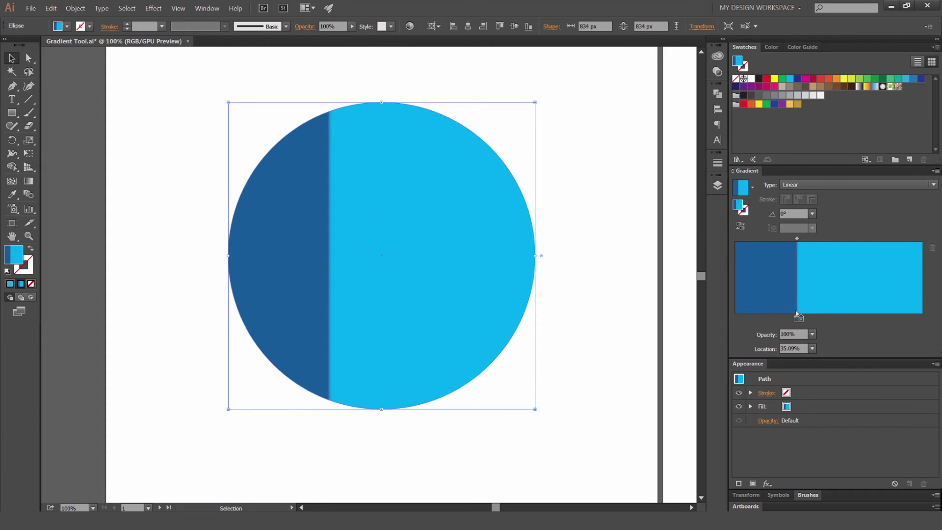
pyautogui.moveTo(803, 319); pyautogui.dragTo(899, 319)
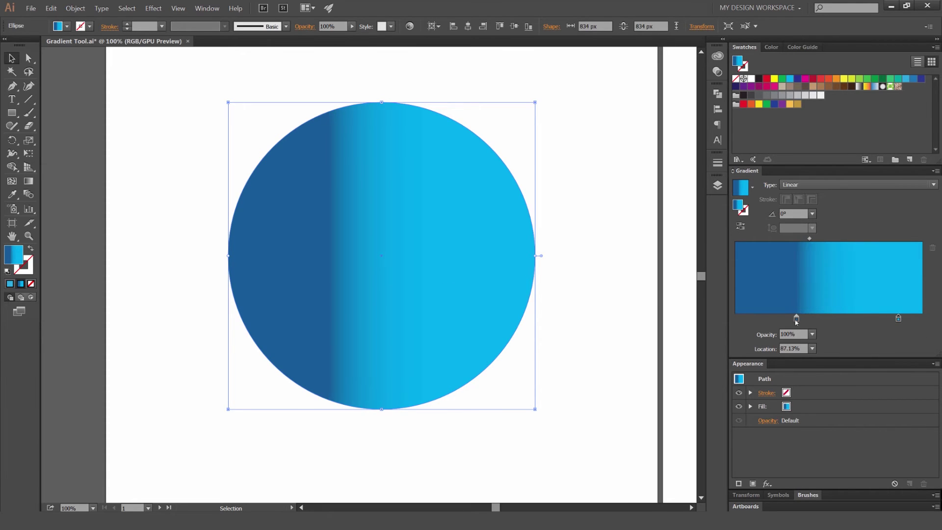
pyautogui.moveTo(810, 239); pyautogui.dragTo(859, 239)
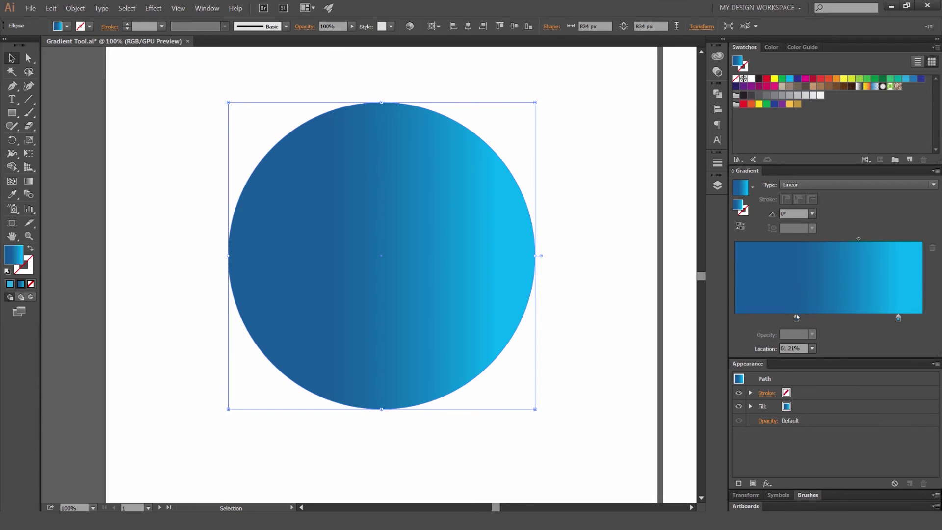
pyautogui.moveTo(796, 319); pyautogui.dragTo(684, 314)
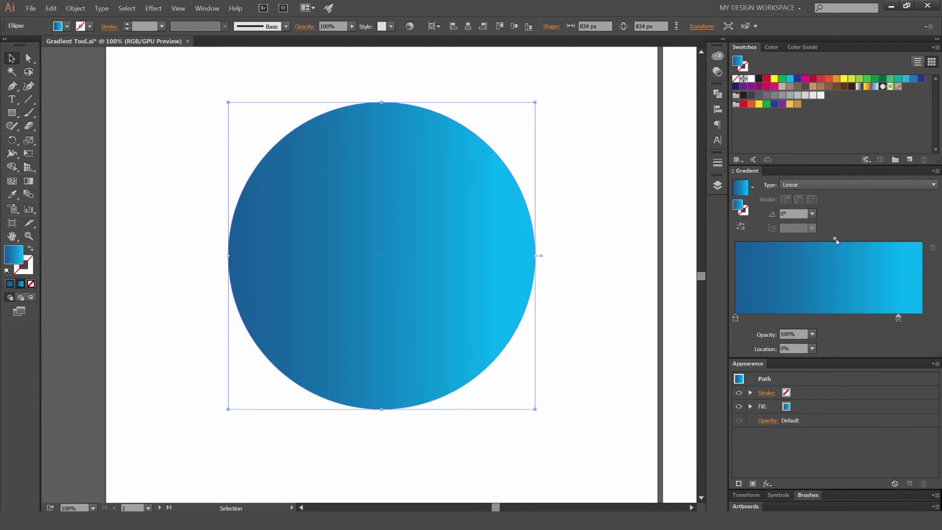
pyautogui.moveTo(836, 240); pyautogui.dragTo(825, 240)
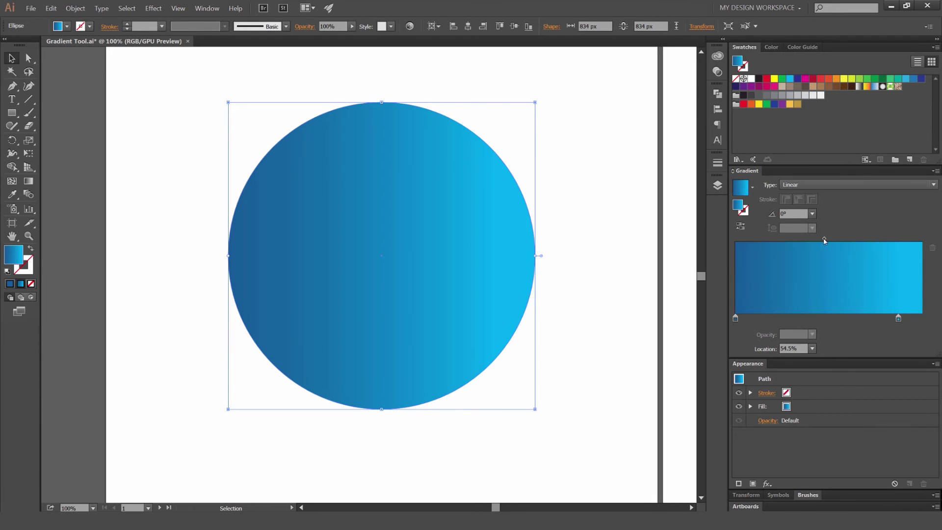
pyautogui.click(597, 184)
pyautogui.click(494, 190)
pyautogui.click(594, 184)
pyautogui.click(501, 196)
# Move the gradient to the stroke at 70 pt and scale the ring to about 598 px
pyautogui.hotkey('shift', 'x')
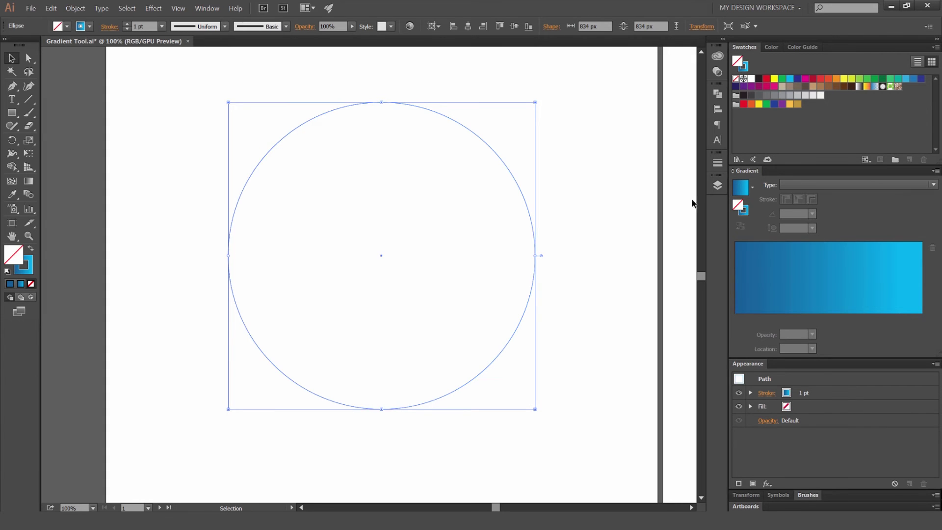
pyautogui.keyDown('shift'); pyautogui.click(126, 24); pyautogui.keyUp('shift')
pyautogui.keyDown('shift'); pyautogui.click(126, 24); pyautogui.keyUp('shift')
pyautogui.keyDown('shift'); pyautogui.click(126, 24); pyautogui.keyUp('shift')
pyautogui.keyDown('shift'); pyautogui.click(127, 24); pyautogui.keyUp('shift')
pyautogui.keyDown('shift'); pyautogui.click(126, 24); pyautogui.keyUp('shift')
pyautogui.keyDown('shift'); pyautogui.click(126, 24); pyautogui.keyUp('shift')
pyautogui.keyDown('shift'); pyautogui.click(126, 24); pyautogui.keyUp('shift')
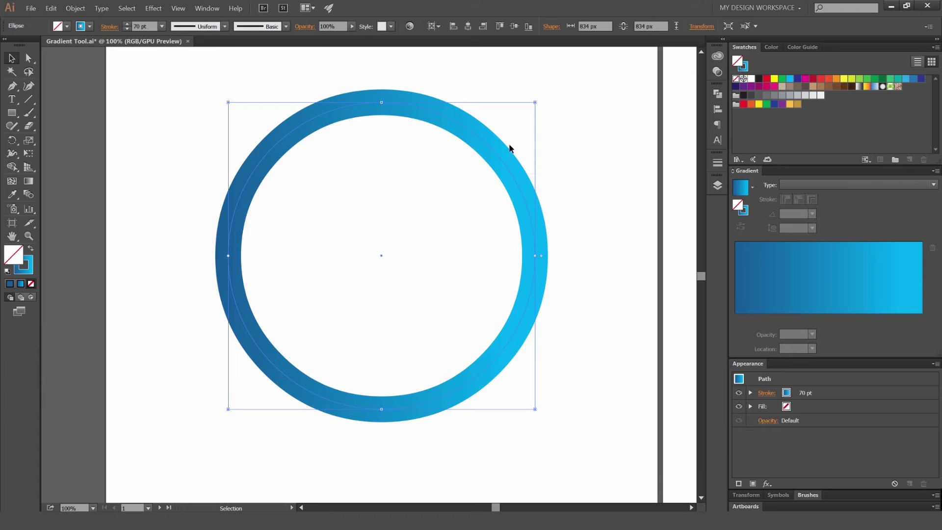
pyautogui.moveTo(536, 104); pyautogui.dragTo(492, 146)
pyautogui.click(506, 160)
pyautogui.click(461, 182)
# Keep the gradient on the stroke and set the stroke weight to 60 pt
pyautogui.scroll(1, 331, 206)
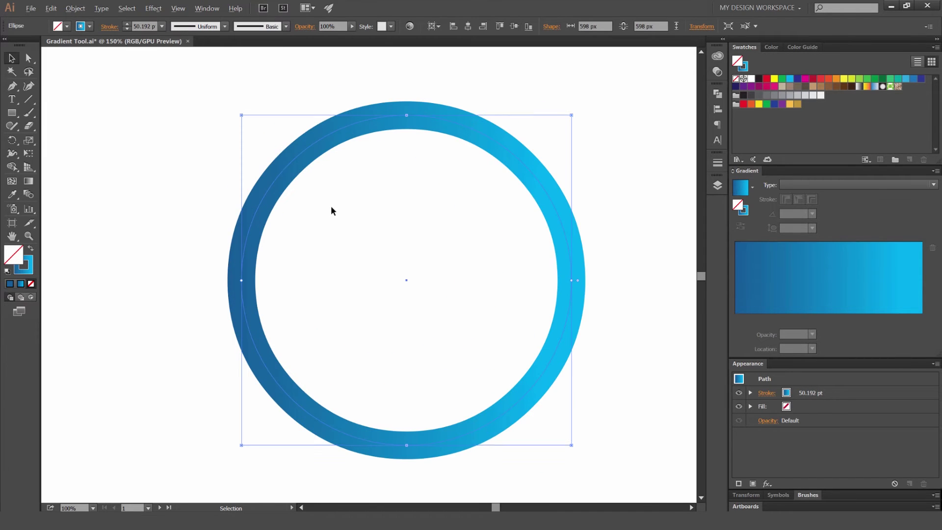
pyautogui.click(744, 211)
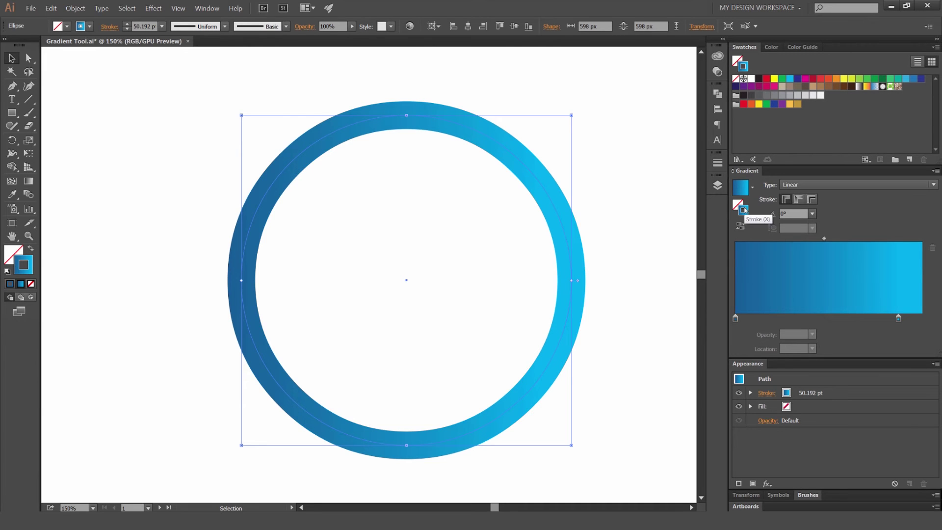
pyautogui.hotkey('shift', 'x')
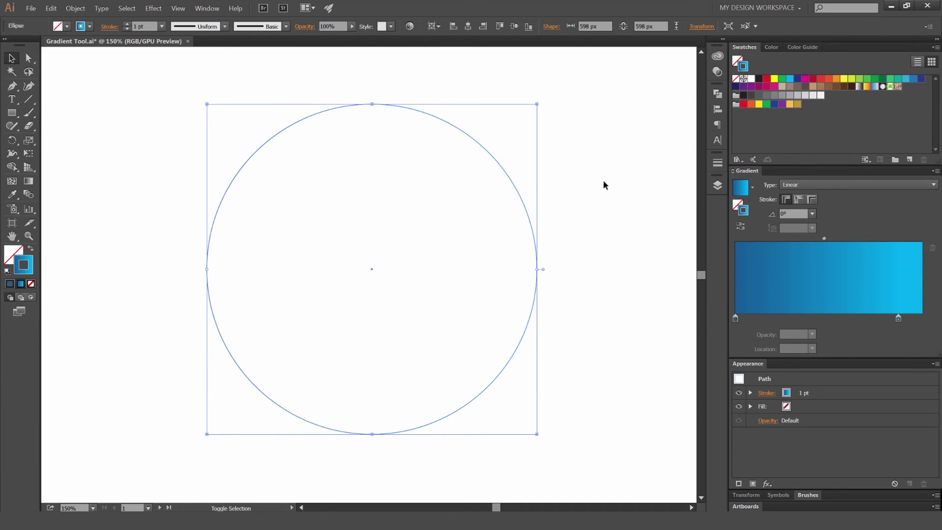
pyautogui.hotkey('shift', 'x')
pyautogui.click(128, 23)
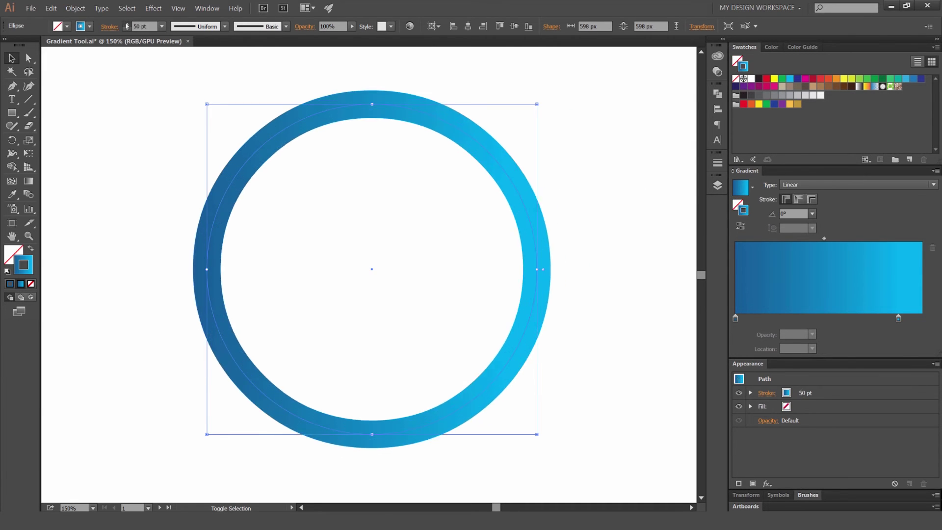
pyautogui.click(128, 24)
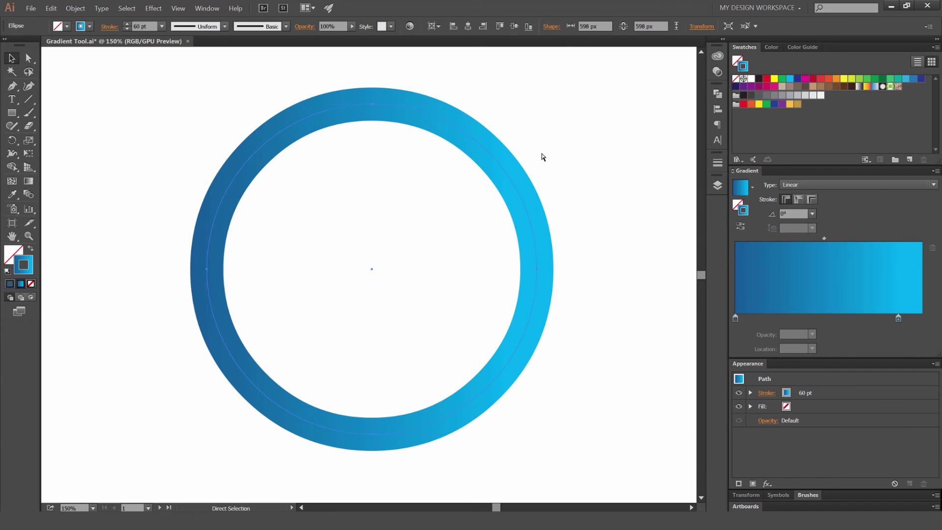
pyautogui.moveTo(599, 158)
pyautogui.mouseDown()
pyautogui.moveTo(457, 228)
pyautogui.moveTo(471, 216)
pyautogui.mouseUp()
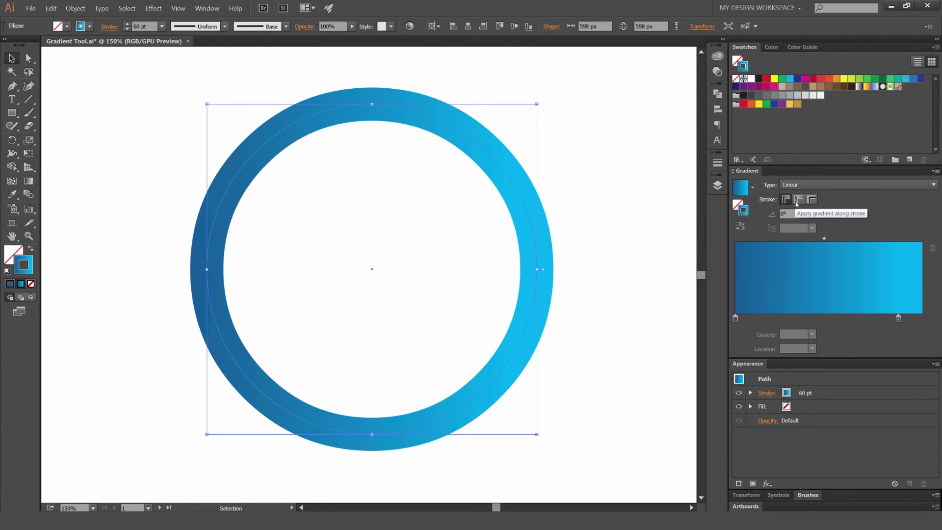
pyautogui.hotkey('ctrl', '1')
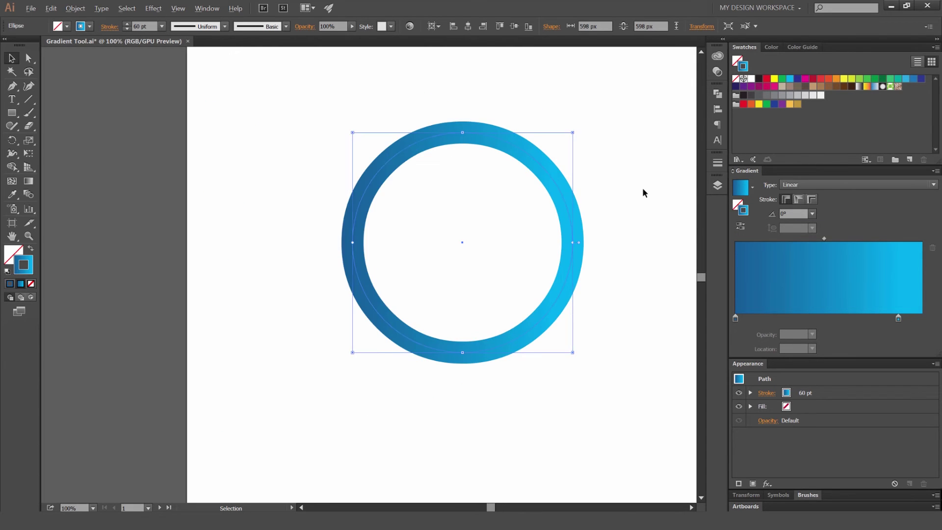
pyautogui.click(799, 201)
pyautogui.click(647, 212)
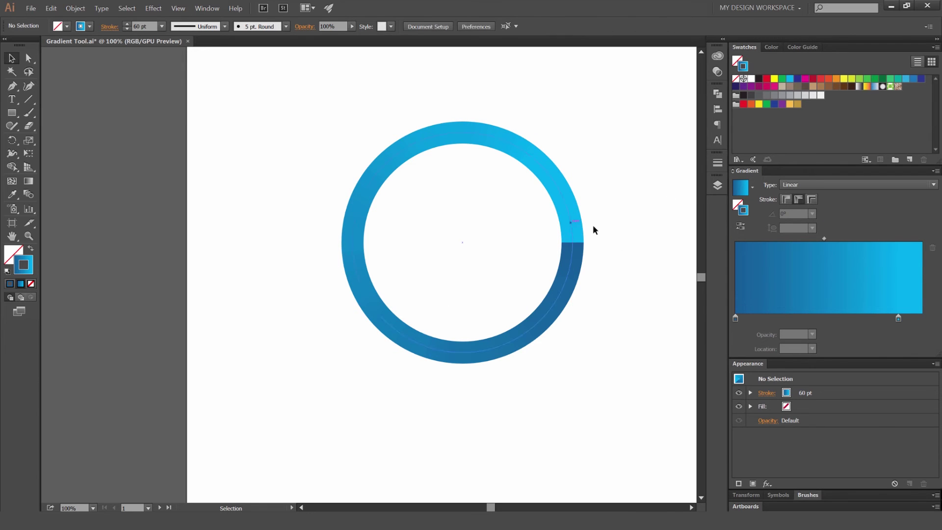
pyautogui.hotkey('ctrl', 'a')
pyautogui.click(810, 200)
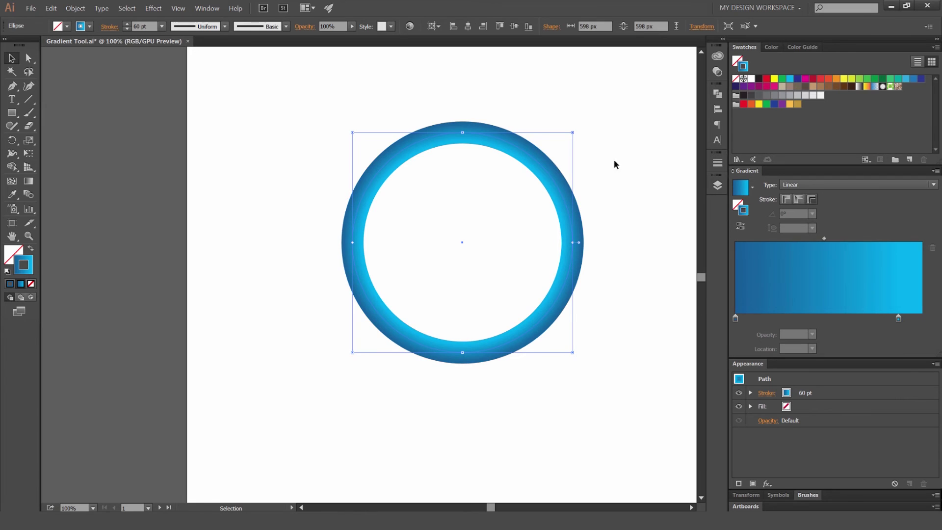
pyautogui.click(658, 166)
pyautogui.moveTo(614, 147); pyautogui.dragTo(490, 215)
pyautogui.moveTo(566, 120); pyautogui.dragTo(476, 173)
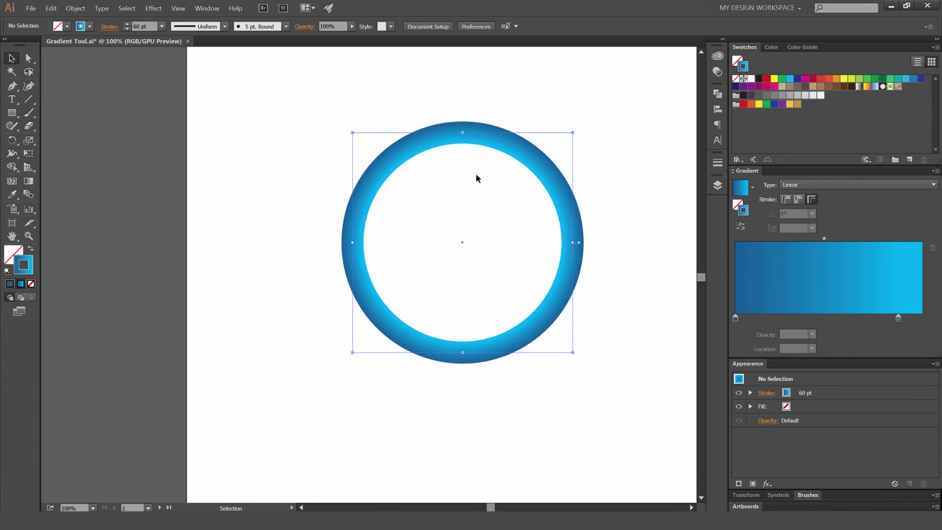
pyautogui.click(799, 200)
pyautogui.click(594, 188)
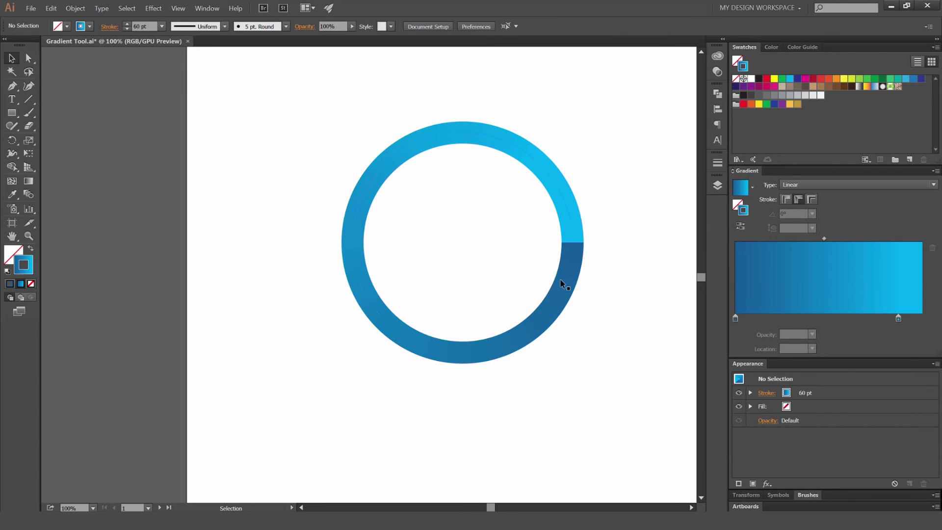
pyautogui.press('space')
pyautogui.moveTo(647, 171); pyautogui.dragTo(619, 187)
pyautogui.moveTo(604, 160); pyautogui.dragTo(484, 224)
pyautogui.click(785, 201)
pyautogui.click(593, 119)
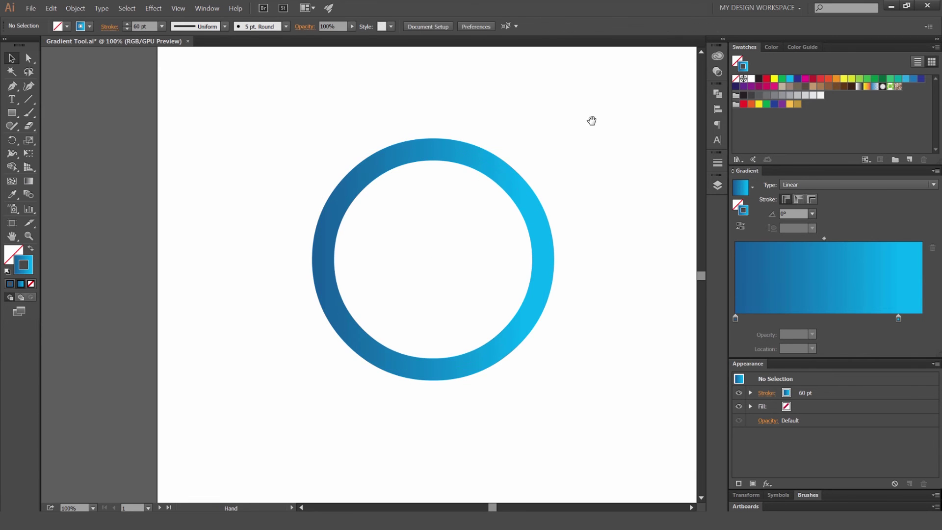
pyautogui.moveTo(590, 120); pyautogui.dragTo(581, 120)
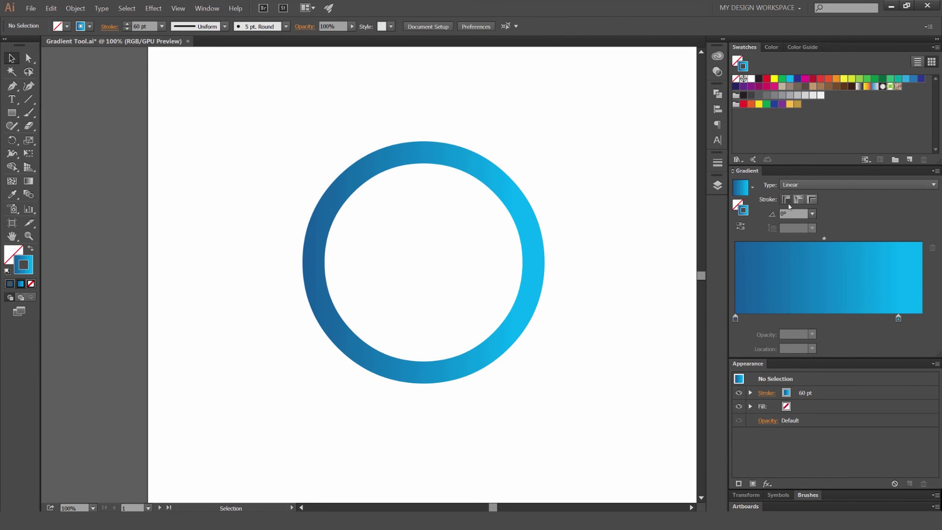
# Select the ring and add its blue gradient to Swatches via the preset gradient list
pyautogui.click(845, 186)
pyautogui.click(847, 188)
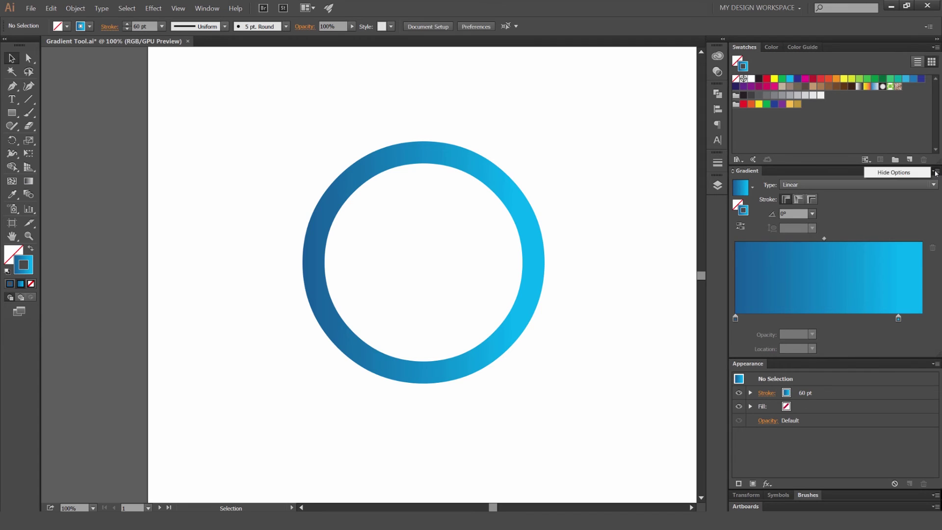
pyautogui.click(753, 187)
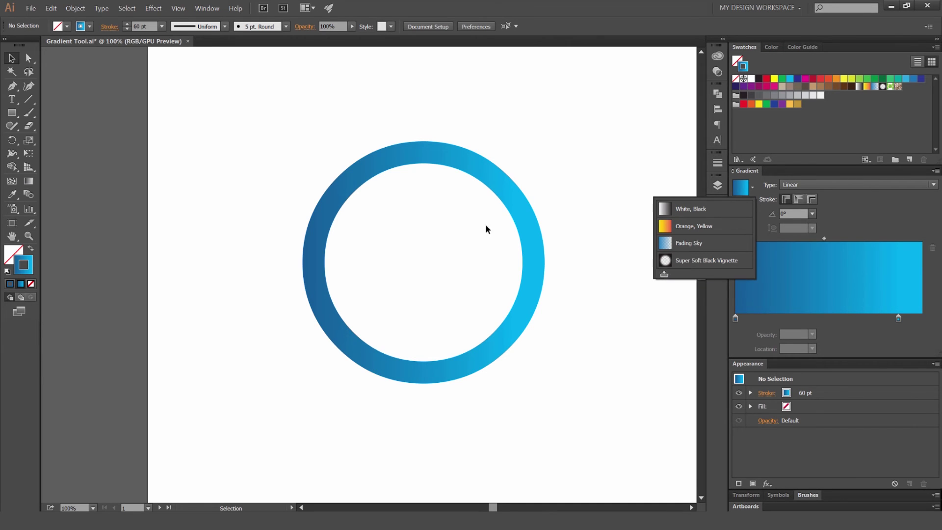
pyautogui.click(457, 244)
pyautogui.moveTo(533, 178); pyautogui.dragTo(447, 246)
pyautogui.click(752, 187)
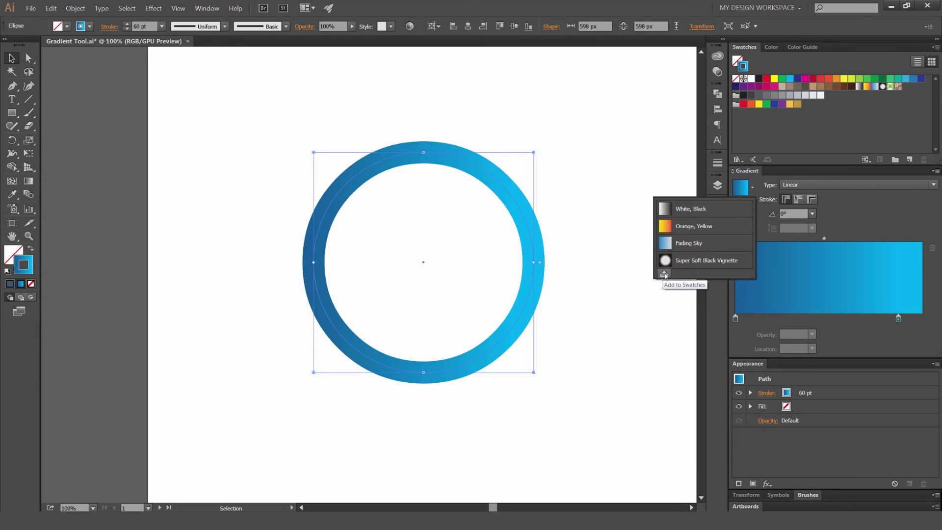
pyautogui.click(665, 275)
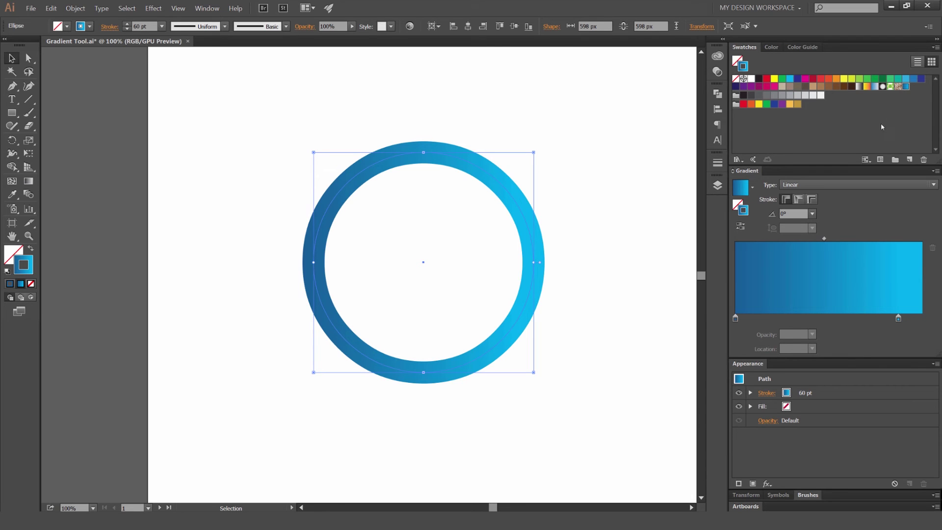
pyautogui.click(564, 130)
pyautogui.scroll(-1, 377, 144)
pyautogui.moveTo(549, 131); pyautogui.dragTo(502, 140)
# Delete the ring and draw a 668 × 558 px rectangle, swapping fill and stroke
pyautogui.click(461, 174)
pyautogui.press('Delete')
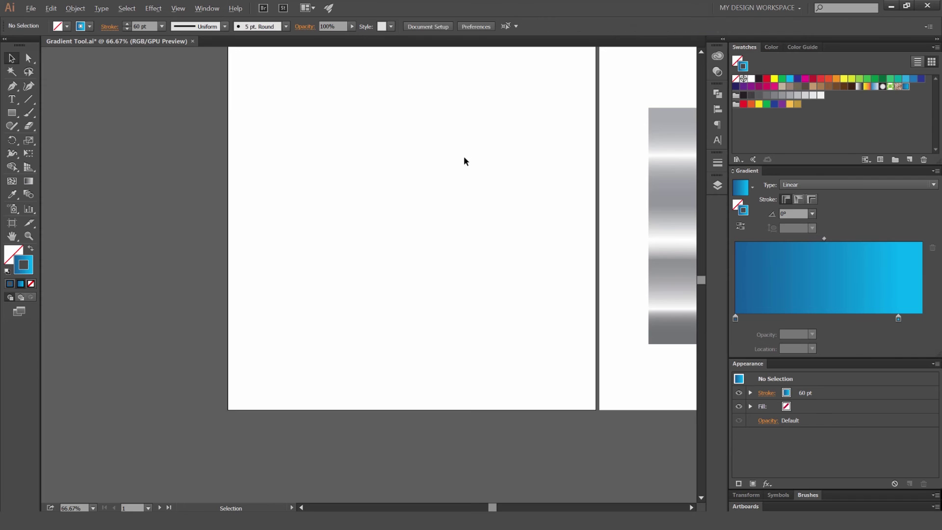
pyautogui.hotkey('ctrl', '+')
pyautogui.press('m')
pyautogui.moveTo(275, 139)
pyautogui.mouseDown()
pyautogui.moveTo(360, 239)
pyautogui.moveTo(521, 344)
pyautogui.mouseUp()
pyautogui.hotkey('shift', 'x')
pyautogui.press('v')
pyautogui.hotkey('ctrl', 'shift', 'a')
# Fill the rectangle with New Gradient Swatch 1, the saved blue gradient
pyautogui.click(508, 227)
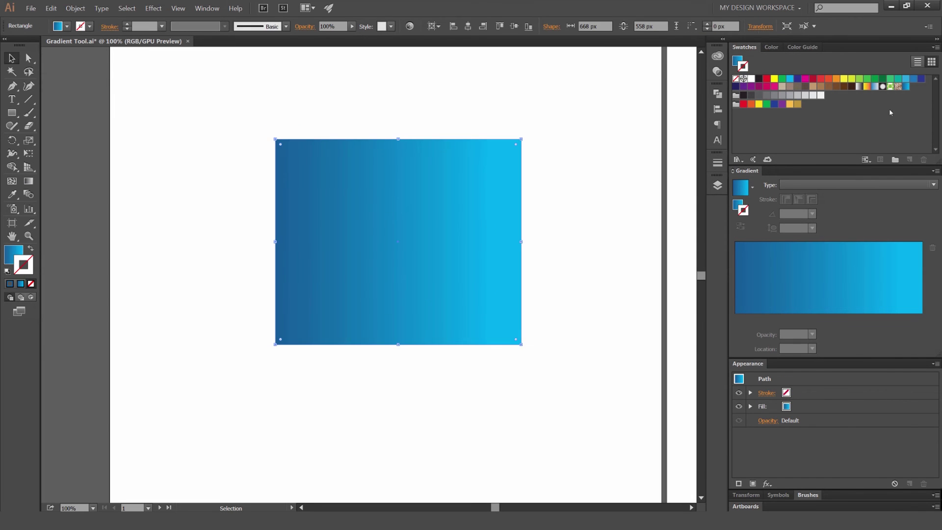
pyautogui.click(907, 87)
pyautogui.click(805, 79)
pyautogui.hotkey('shift', 'x')
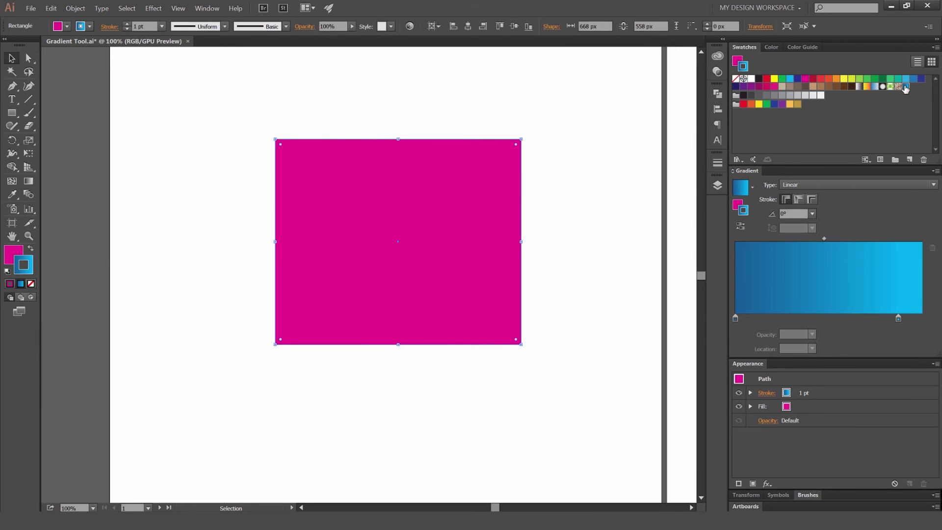
pyautogui.click(591, 136)
pyautogui.click(495, 176)
pyautogui.press('x')
pyautogui.click(906, 86)
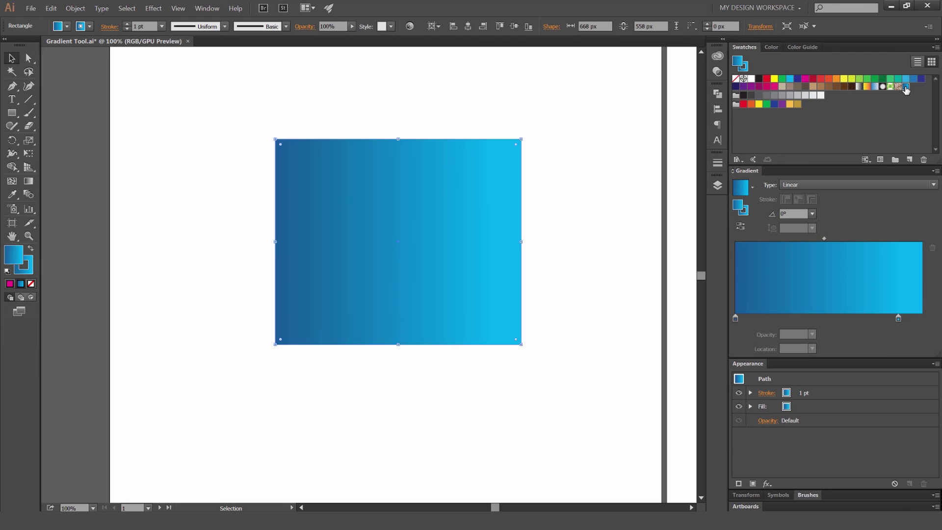
pyautogui.click(651, 140)
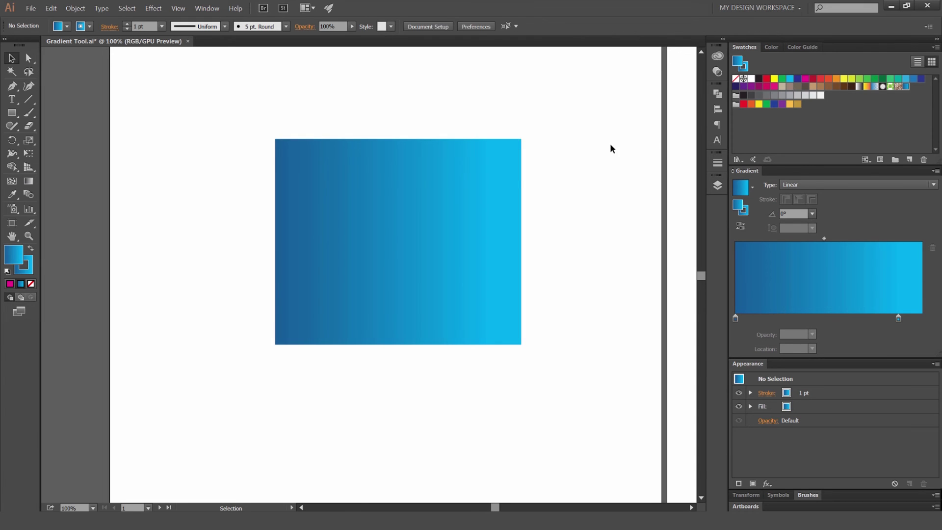
pyautogui.click(515, 158)
# Browse the preset gradient list for the rectangle and close it
pyautogui.click(754, 187)
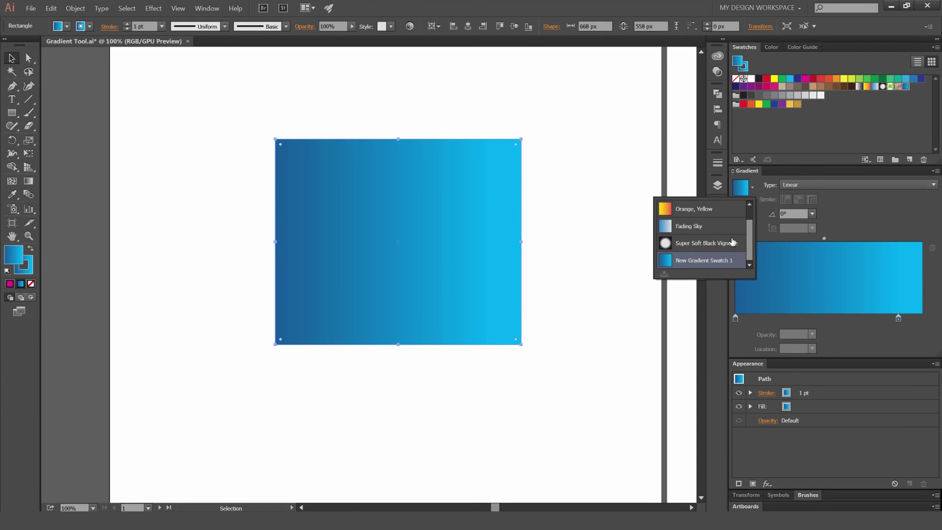
pyautogui.scroll(1, 707, 226)
pyautogui.scroll(-1, 710, 236)
pyautogui.scroll(1, 719, 212)
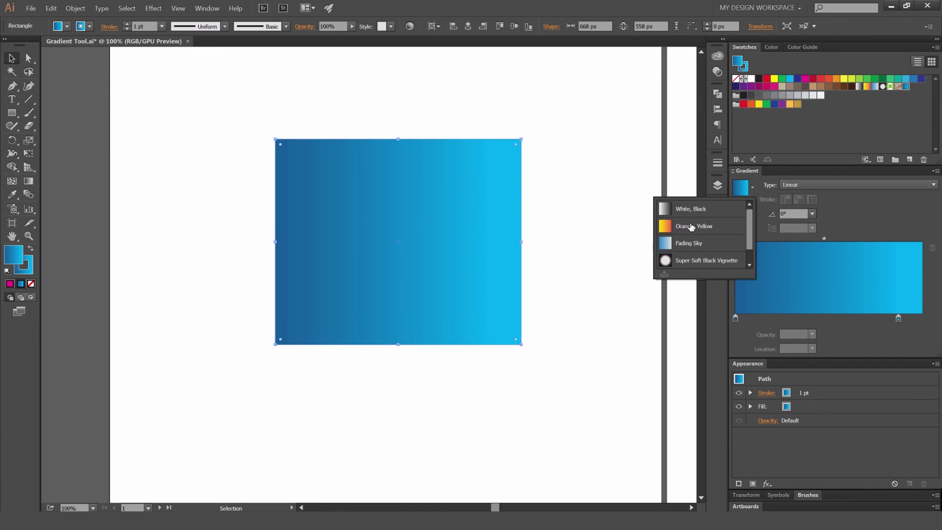
pyautogui.click(610, 171)
pyautogui.scroll(-1, 607, 159)
# Pan to the chrome and gold rectangles and select the chrome one, toggling panels with Tab
pyautogui.moveTo(633, 187); pyautogui.dragTo(505, 206)
pyautogui.moveTo(596, 172); pyautogui.dragTo(400, 206)
pyautogui.moveTo(614, 150); pyautogui.dragTo(457, 121)
pyautogui.scroll(1, 459, 104)
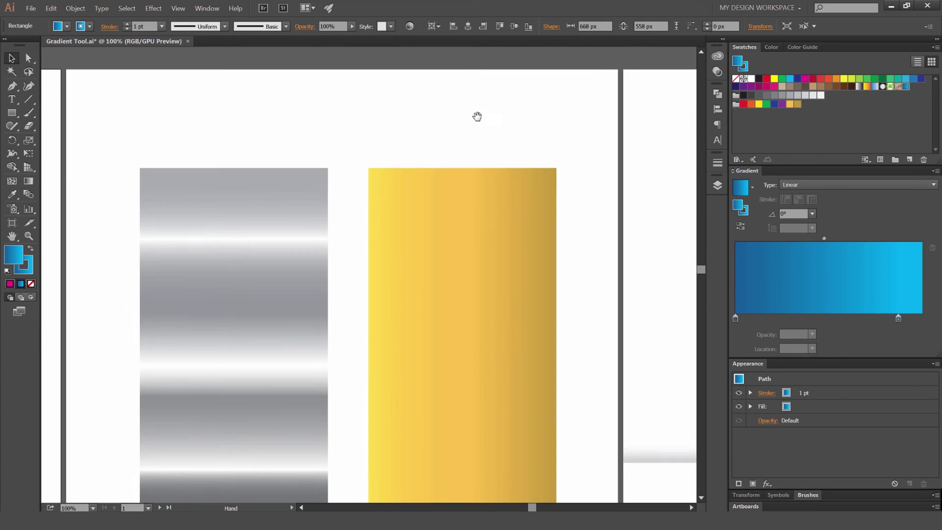
pyautogui.moveTo(453, 214); pyautogui.dragTo(463, 148)
pyautogui.moveTo(596, 188); pyautogui.dragTo(609, 184)
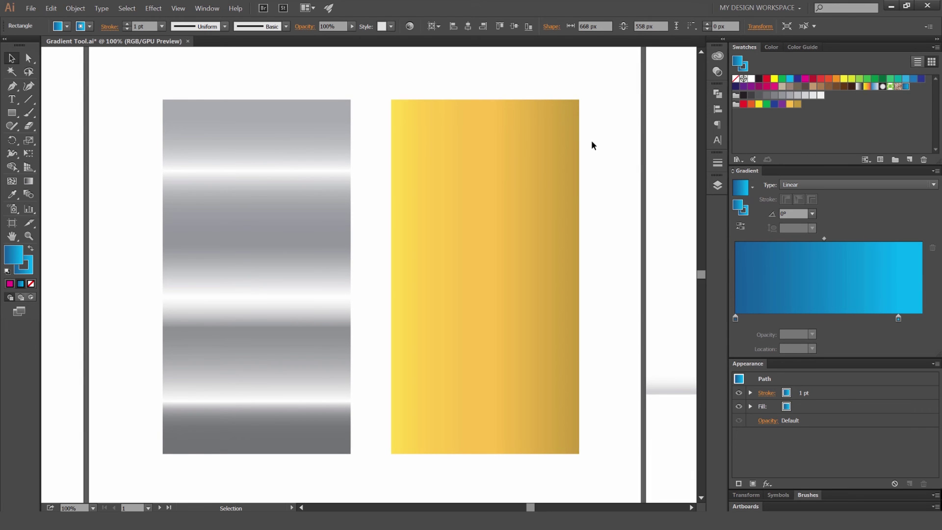
pyautogui.press('Tab')
pyautogui.moveTo(621, 153); pyautogui.dragTo(625, 199)
pyautogui.scroll(-1, 660, 179)
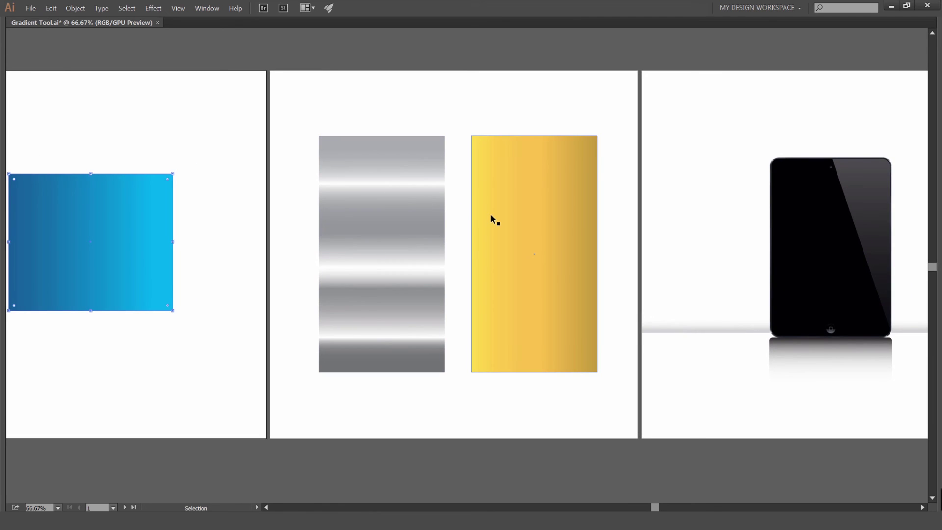
pyautogui.click(423, 212)
pyautogui.press('Tab')
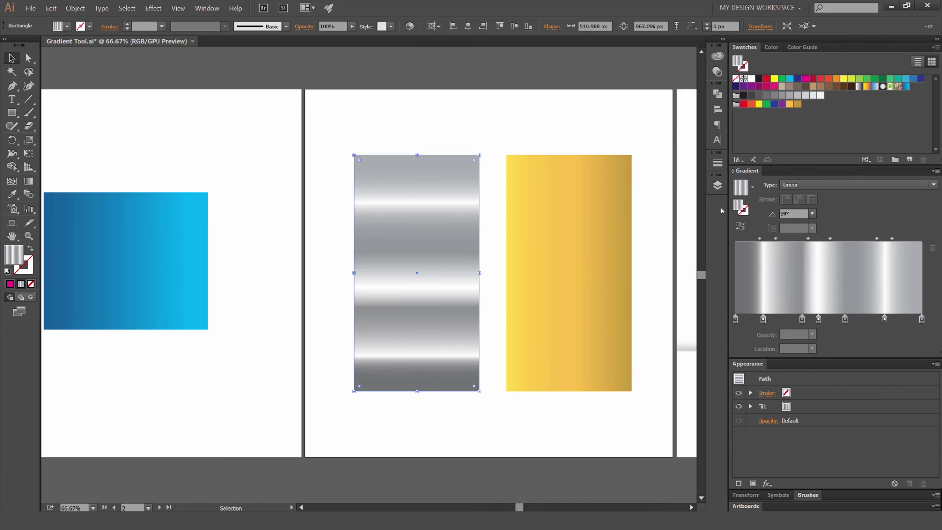
# Narrow the panel dock and select the gold gradient rectangle beside the tablet artboard
pyautogui.moveTo(728, 209); pyautogui.dragTo(752, 209)
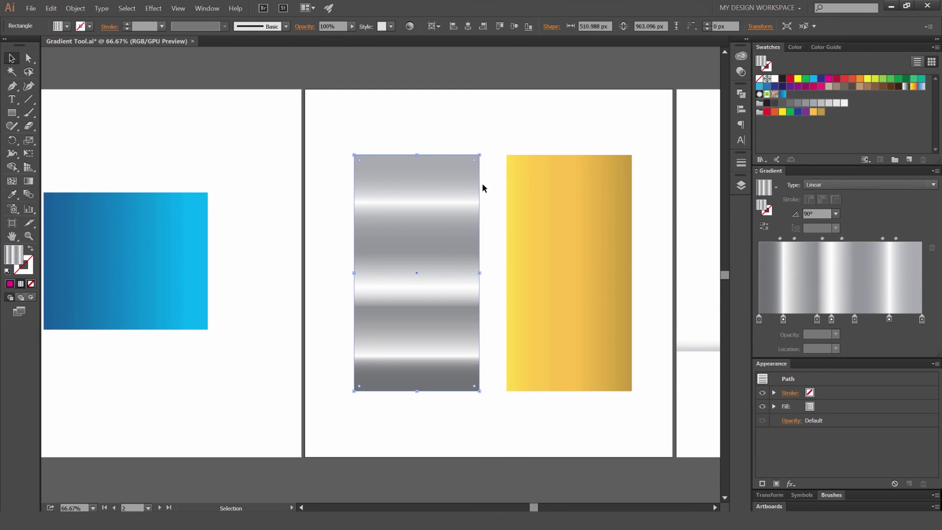
pyautogui.moveTo(562, 185); pyautogui.dragTo(486, 184)
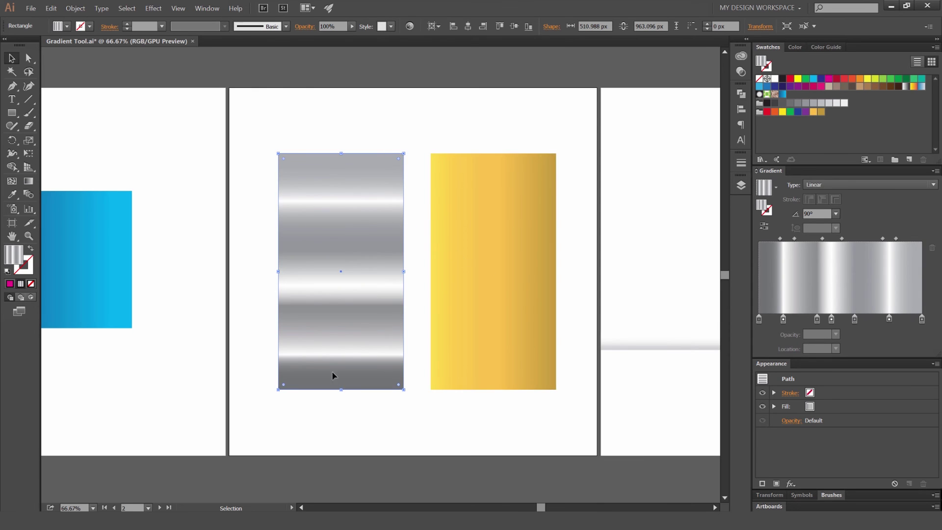
pyautogui.hscroll(3, 557, 210)
pyautogui.click(420, 206)
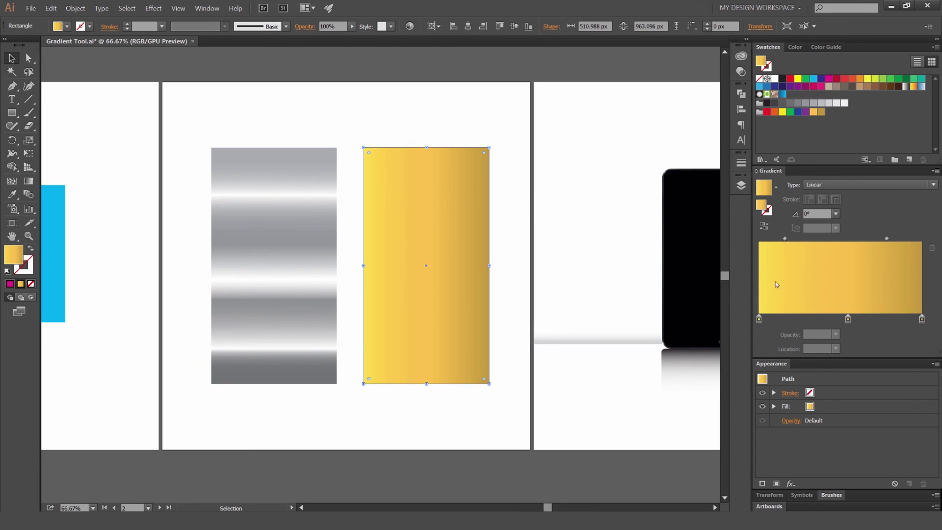
pyautogui.hscroll(3, 505, 156)
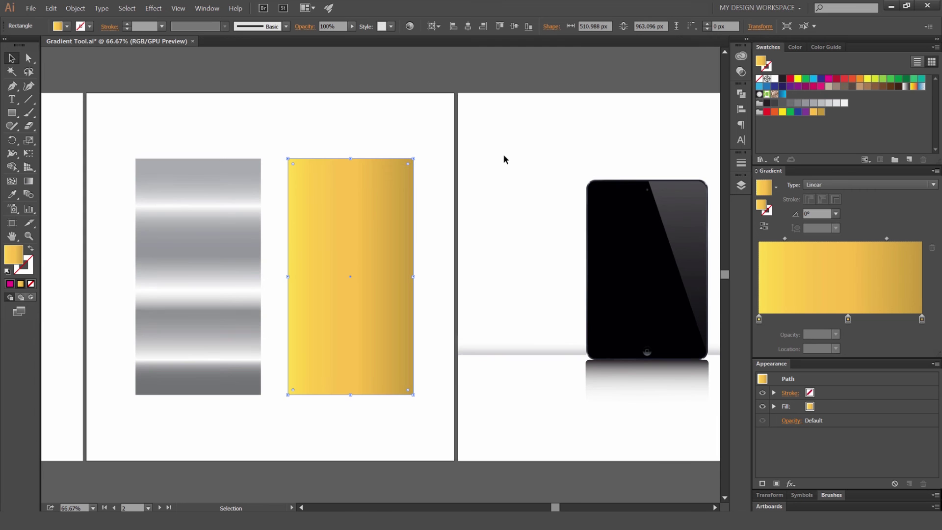
pyautogui.hscroll(8, 503, 160)
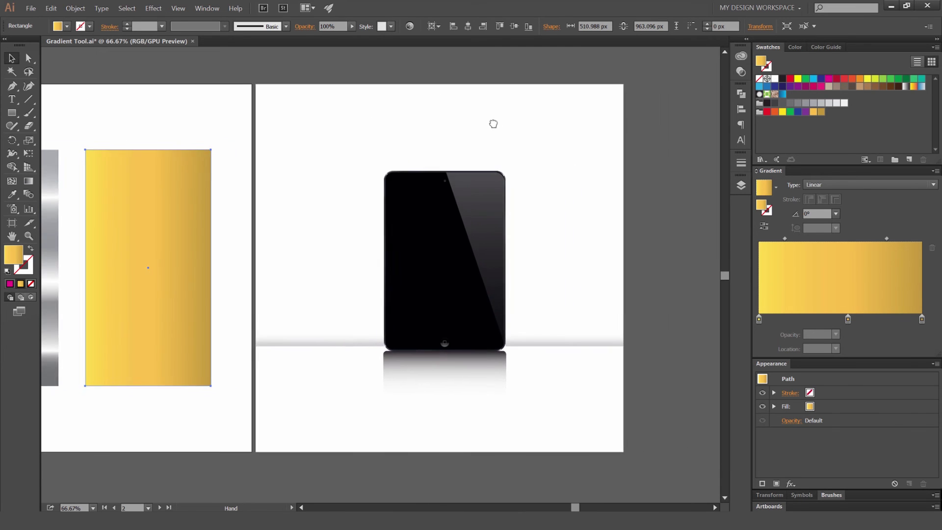
pyautogui.scroll(-1, 525, 152)
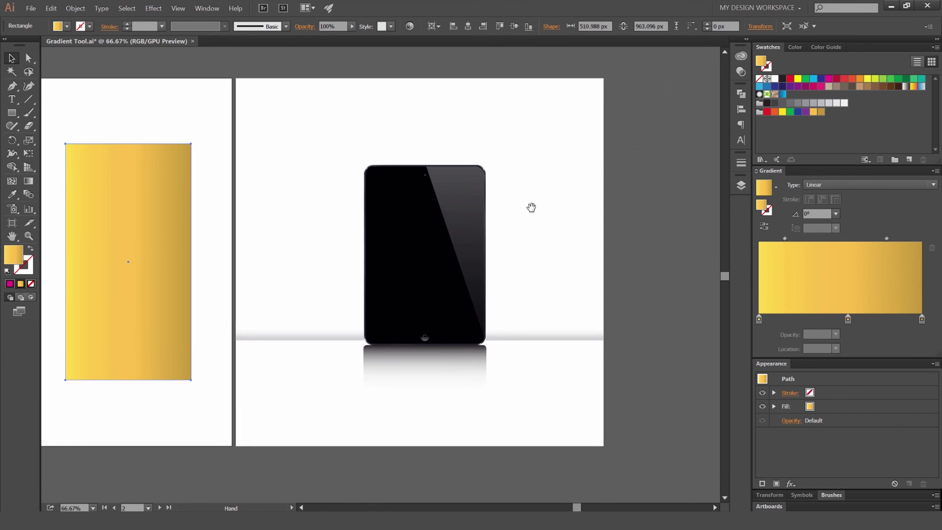
# Select the old reflection rectangle beneath the tablet and delete it
pyautogui.click(471, 215)
pyautogui.keyDown('shift'); pyautogui.click(327, 329); pyautogui.keyUp('shift')
pyautogui.keyDown('shift'); pyautogui.click(469, 374); pyautogui.keyUp('shift')
pyautogui.click(501, 381)
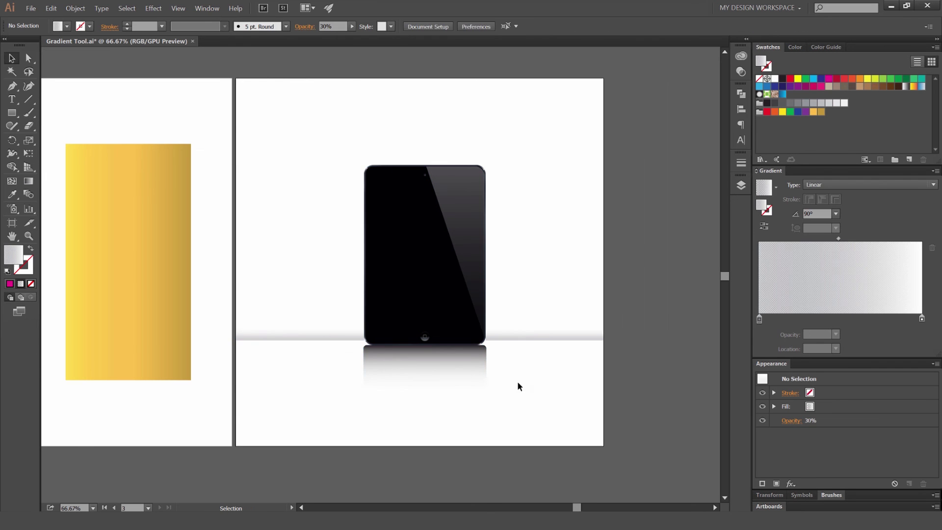
pyautogui.click(480, 376)
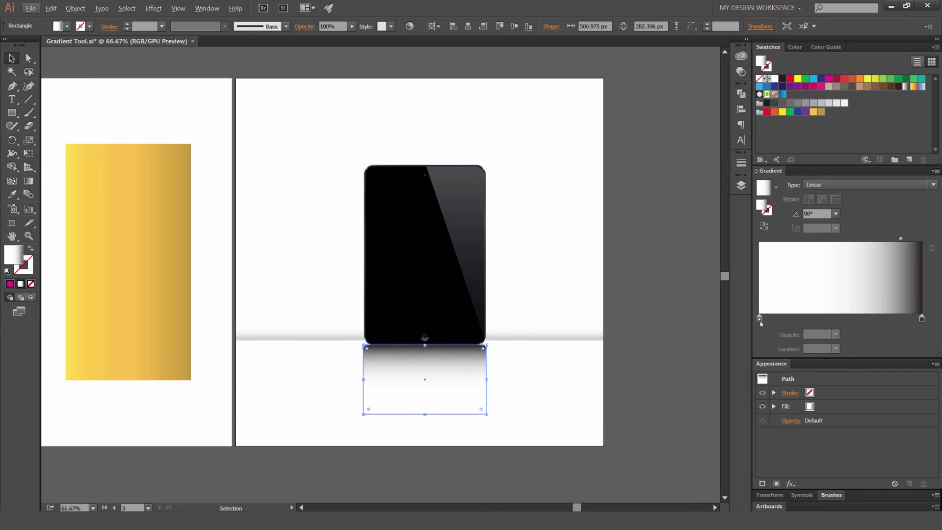
pyautogui.click(511, 375)
pyautogui.click(491, 378)
pyautogui.press('Delete')
# Draw a new rectangle at the tablet's base, send it backward, and move it straight down below
pyautogui.scroll(1, 411, 355)
pyautogui.moveTo(432, 372); pyautogui.dragTo(402, 333)
pyautogui.press('m')
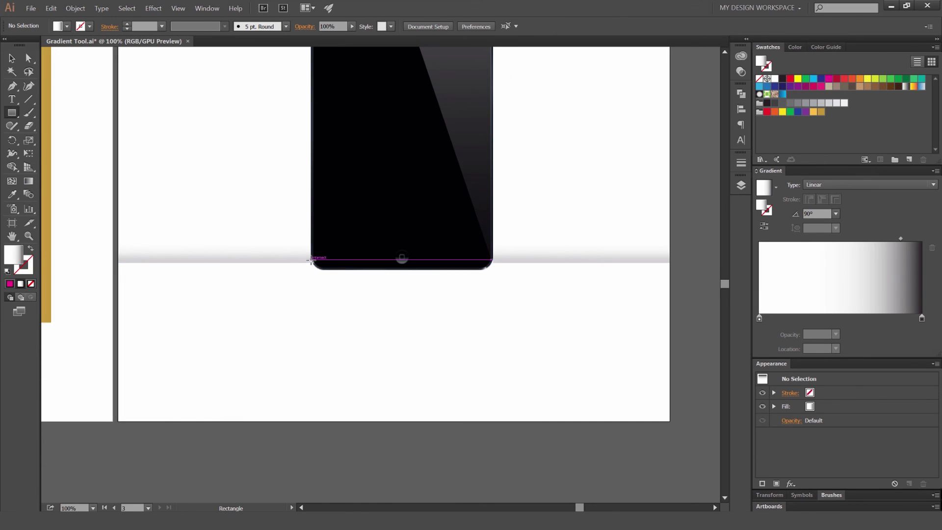
pyautogui.moveTo(311, 260); pyautogui.dragTo(493, 376)
pyautogui.press('v')
pyautogui.hotkey('ctrl', '[')
pyautogui.scroll(1, 409, 315)
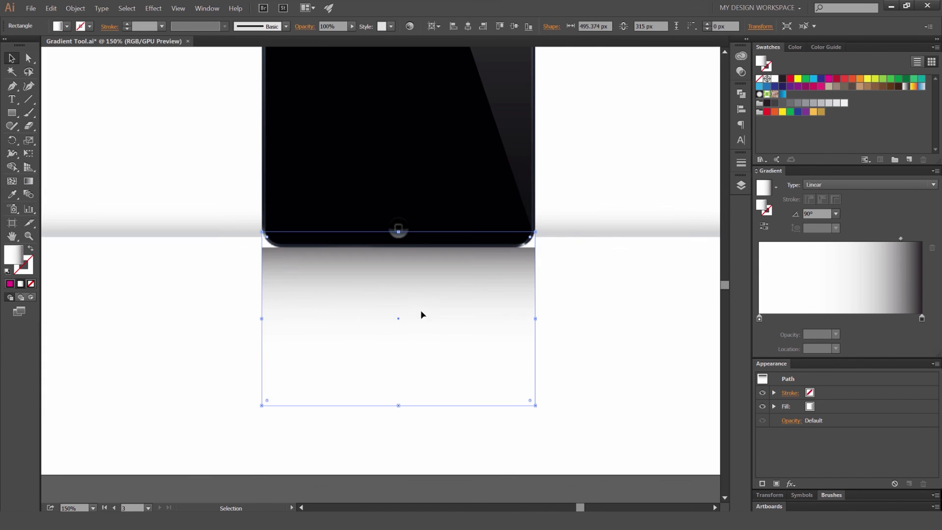
pyautogui.hotkey('ctrl', 'shift', 'a')
pyautogui.moveTo(441, 297); pyautogui.dragTo(441, 316)
# Round all corners of the reflection rectangle to roughly 29 px
pyautogui.press('a')
pyautogui.click(530, 260)
pyautogui.moveTo(530, 258); pyautogui.dragTo(523, 272)
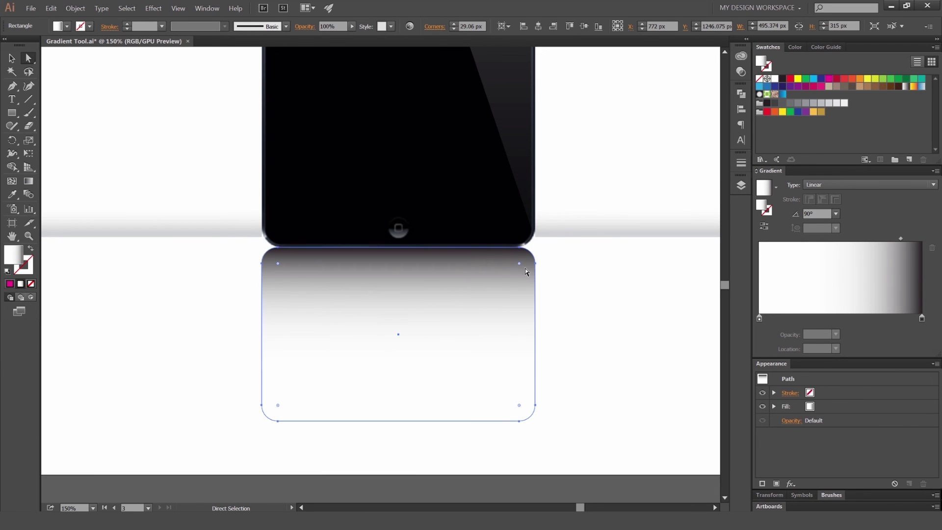
pyautogui.click(560, 295)
pyautogui.click(494, 295)
pyautogui.press('v')
pyautogui.click(581, 307)
# Inspect the rounded gradient reflection against the whole tablet artboard
pyautogui.scroll(-3, 591, 311)
pyautogui.moveTo(591, 317); pyautogui.dragTo(529, 314)
pyautogui.scroll(1, 528, 314)
pyautogui.click(484, 305)
pyautogui.scroll(2, 577, 311)
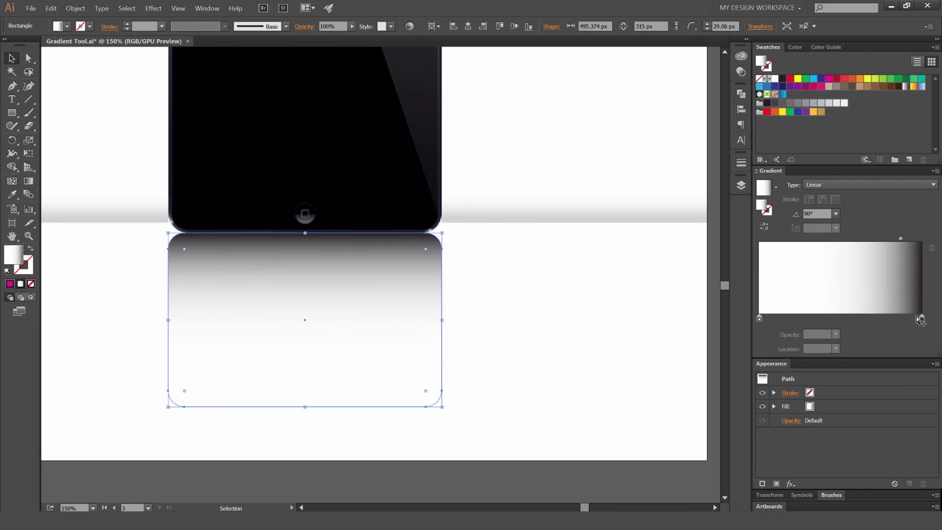
pyautogui.click(604, 258)
pyautogui.scroll(-2, 596, 275)
pyautogui.keyDown('space'); pyautogui.moveTo(519, 274); pyautogui.dragTo(544, 315); pyautogui.keyUp('space')
pyautogui.scroll(-1, 465, 289)
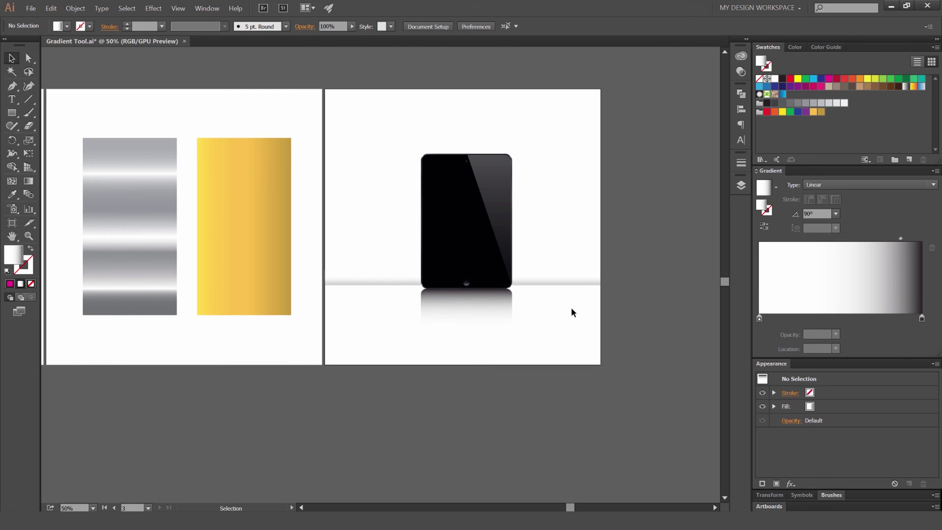
pyautogui.scroll(1, 439, 266)
pyautogui.click(353, 290)
pyautogui.scroll(1, 328, 294)
pyautogui.click(363, 300)
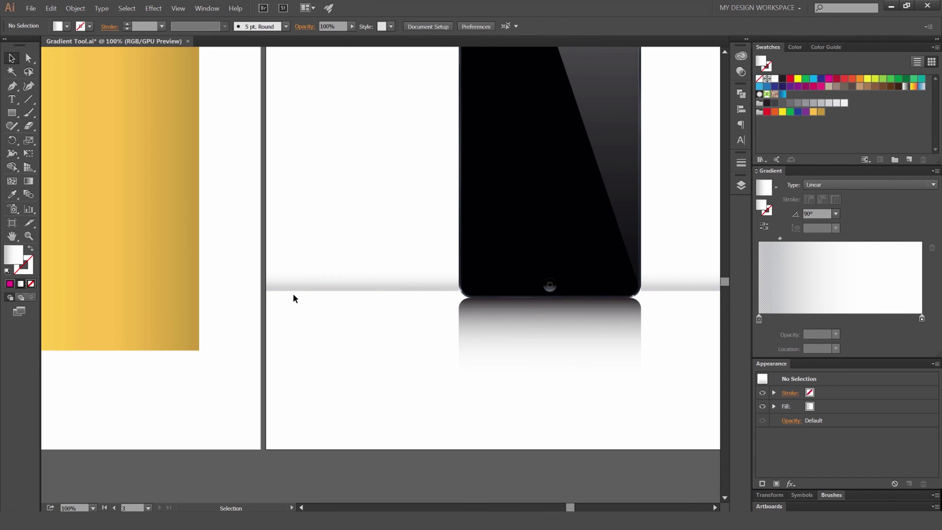
pyautogui.click(358, 291)
pyautogui.moveTo(386, 329); pyautogui.dragTo(310, 332)
pyautogui.moveTo(458, 332); pyautogui.dragTo(387, 335)
pyautogui.click(634, 404)
pyautogui.scroll(-1, 639, 407)
pyautogui.moveTo(598, 404); pyautogui.dragTo(566, 406)
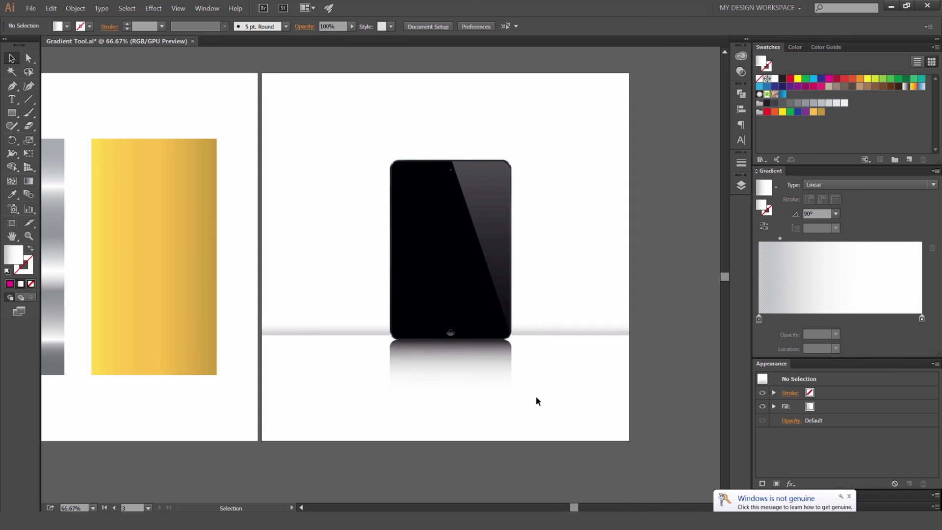
pyautogui.moveTo(594, 295); pyautogui.dragTo(554, 300)
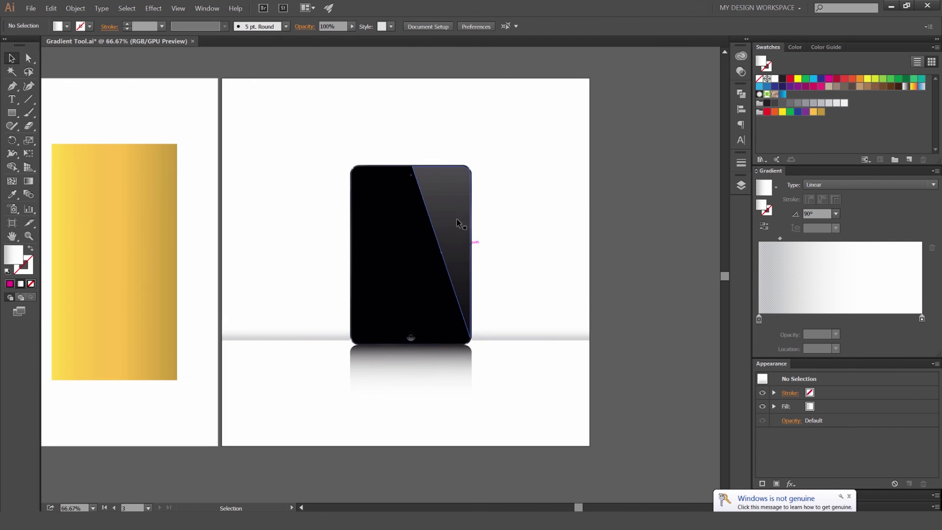
pyautogui.click(452, 214)
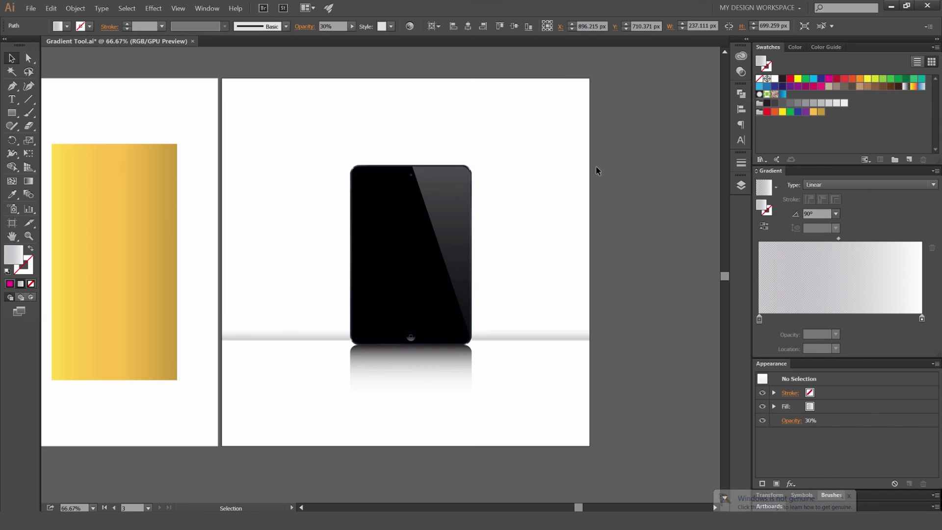
pyautogui.click(580, 173)
pyautogui.scroll(1, 438, 177)
pyautogui.click(456, 176)
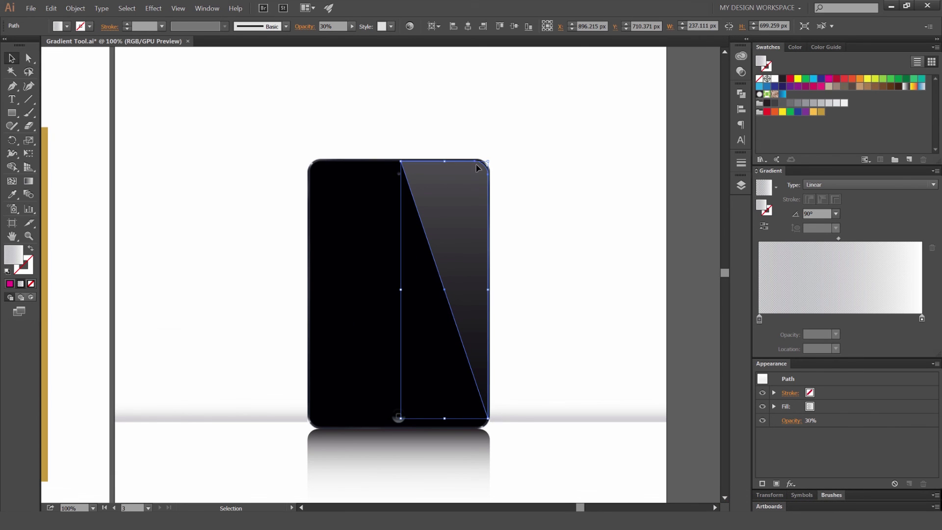
pyautogui.moveTo(475, 188); pyautogui.dragTo(359, 203)
pyautogui.hotkey('ctrl', 'z')
pyautogui.click(540, 205)
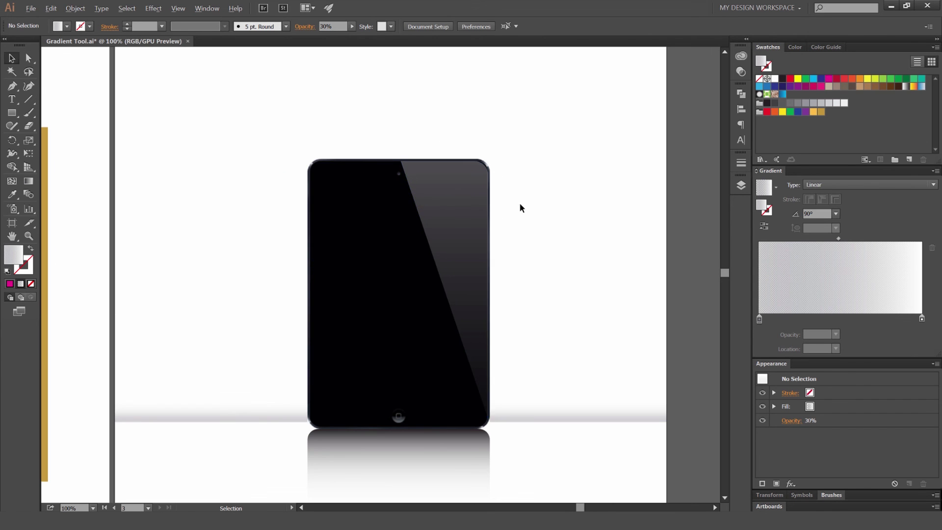
pyautogui.scroll(-1, 513, 204)
pyautogui.moveTo(553, 205); pyautogui.dragTo(515, 206)
pyautogui.scroll(-1, 523, 209)
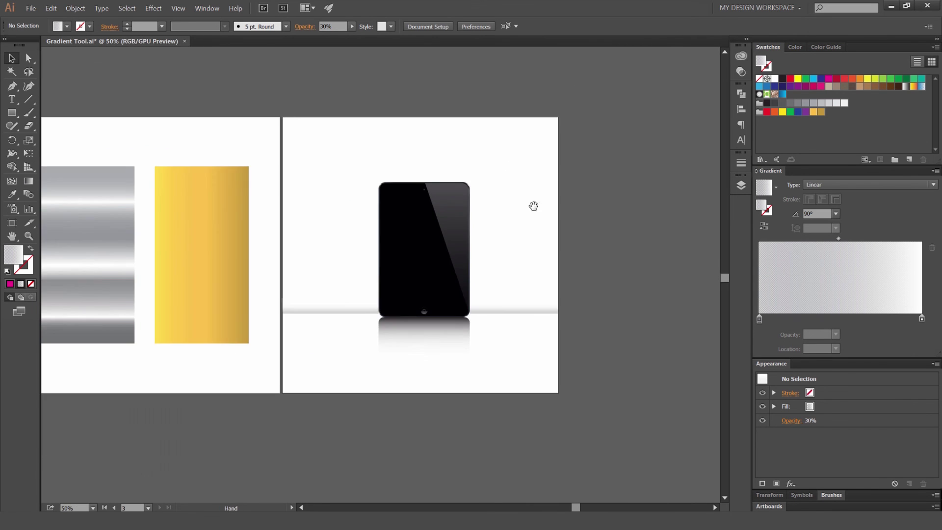